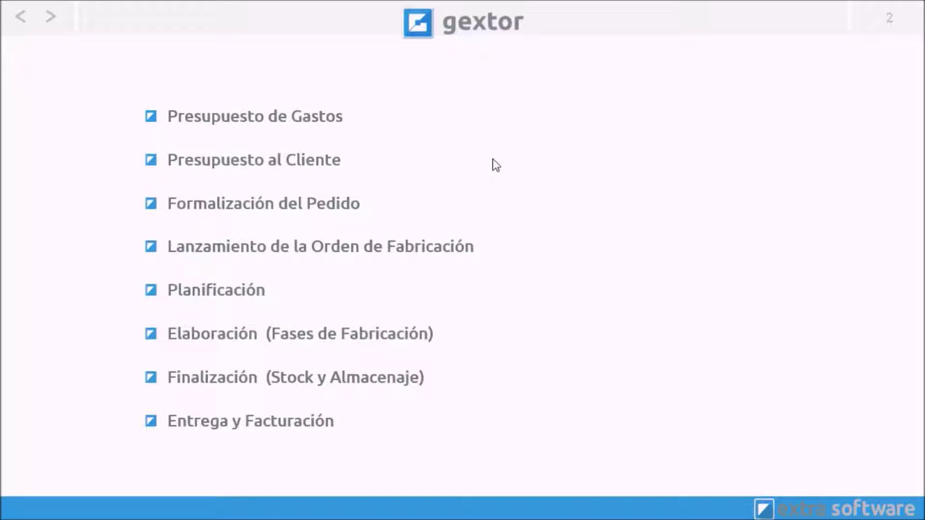
pyautogui.click(496, 165)
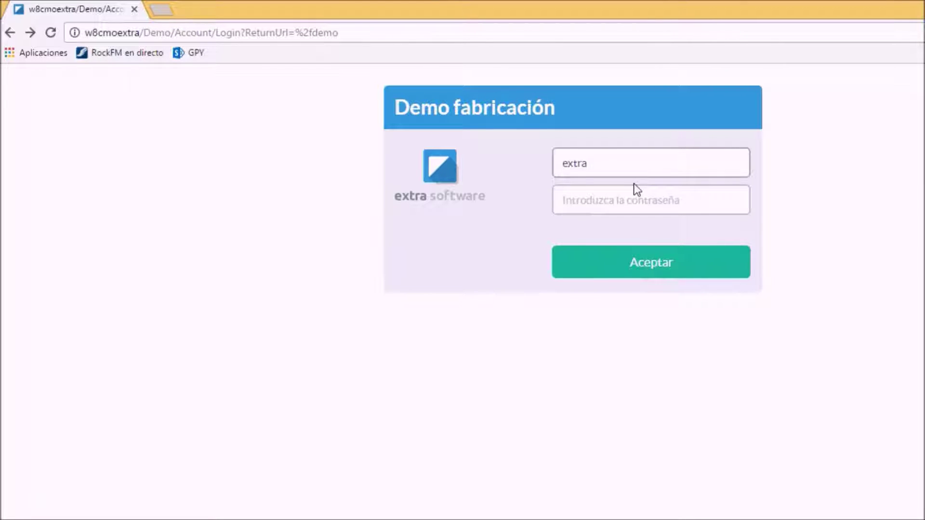
# Log in to the Demo fabricación site by entering the account password for the prefilled user
pyautogui.click(686, 200)
pyautogui.write('•••••')
pyautogui.press('Return')
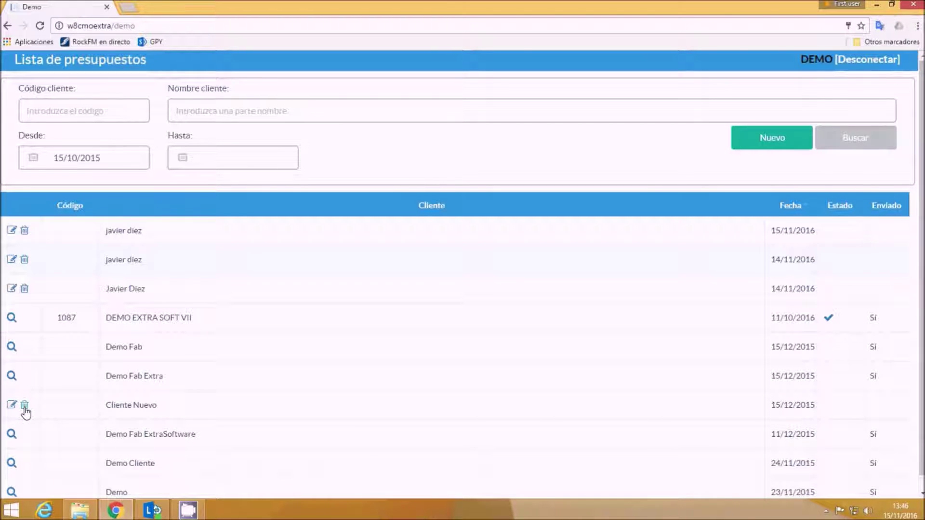
# Sort the quotes list by date, by code, and finally by client
pyautogui.click(799, 212)
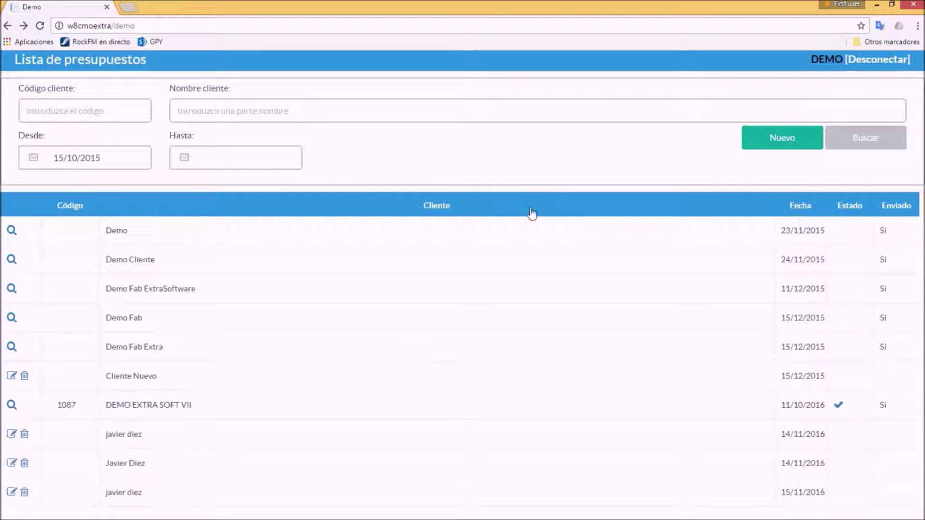
pyautogui.click(62, 206)
pyautogui.click(445, 208)
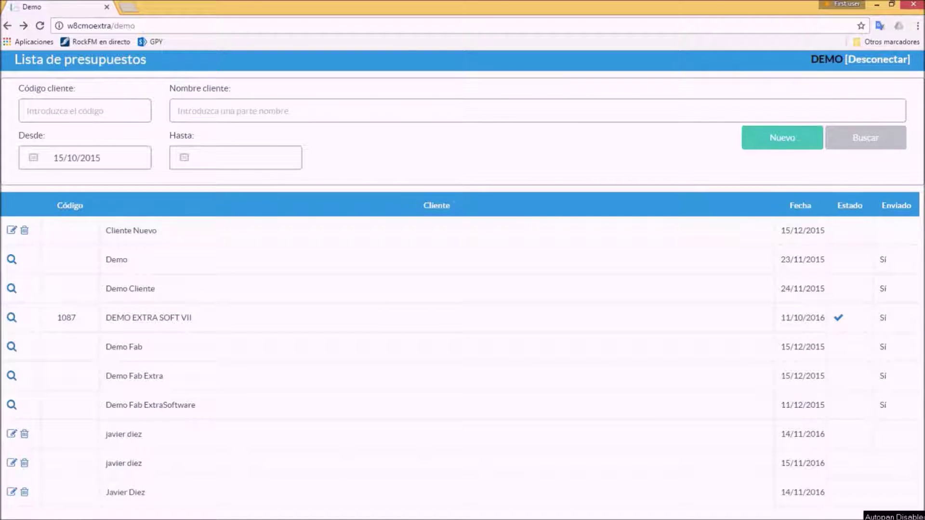
# Start a new quote and choose DEMO EXTRA SOFT IV as its customer from the matches for "demo"
pyautogui.click(783, 144)
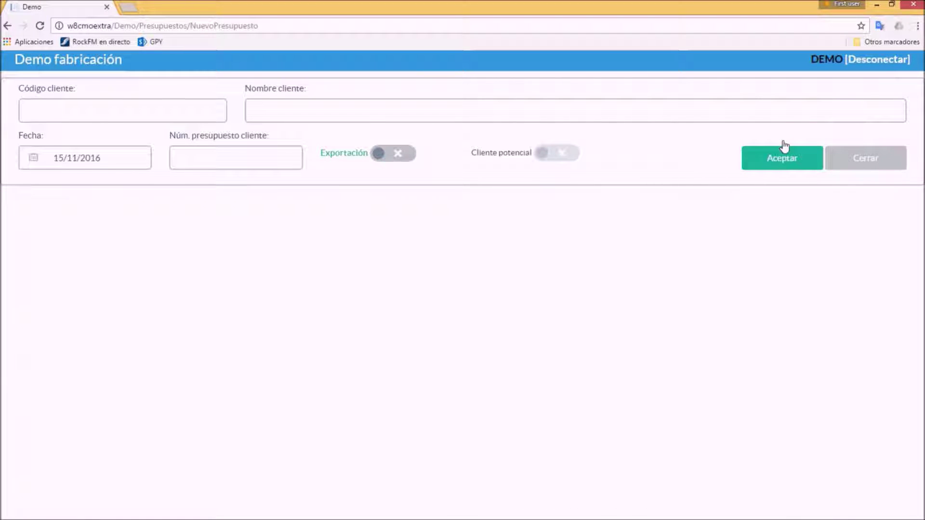
pyautogui.click(105, 115)
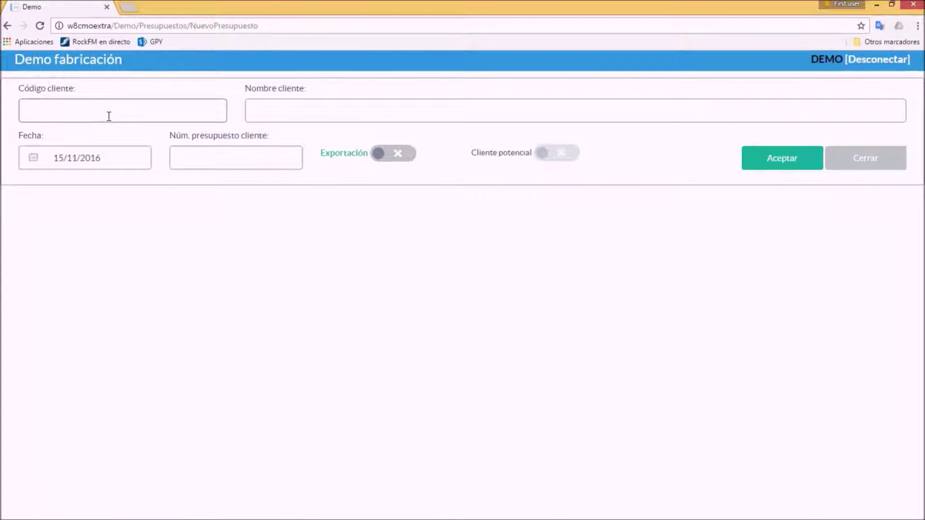
pyautogui.click(374, 118)
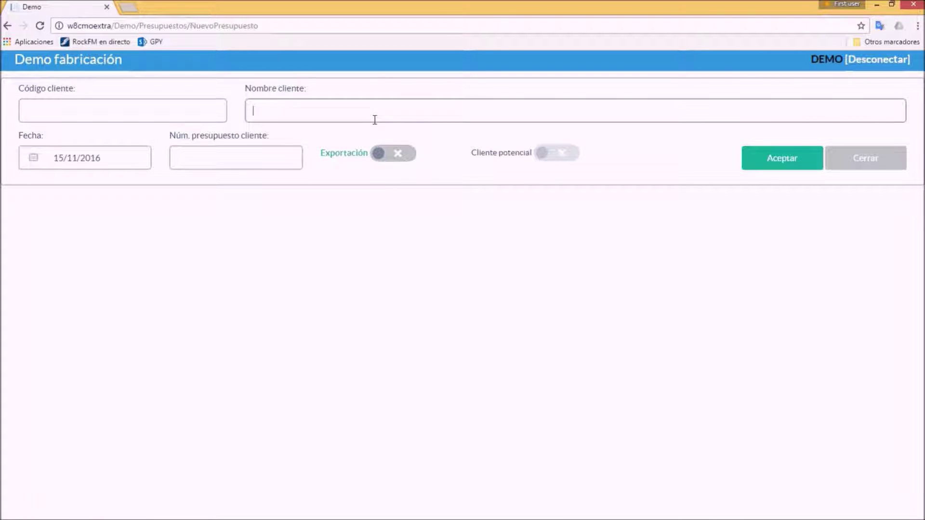
pyautogui.write('demo')
pyautogui.press('Down')
pyautogui.press('Down')
pyautogui.press('Down')
pyautogui.press('Down')
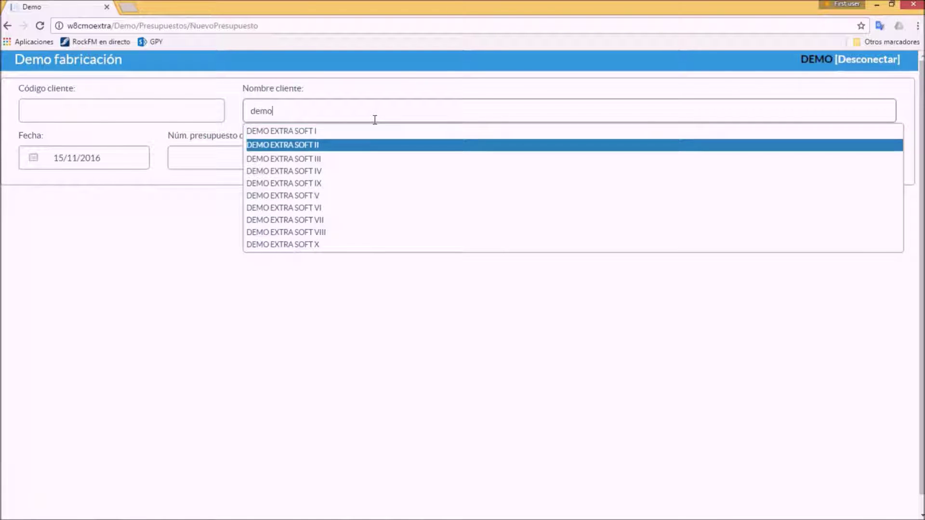
pyautogui.press('Return')
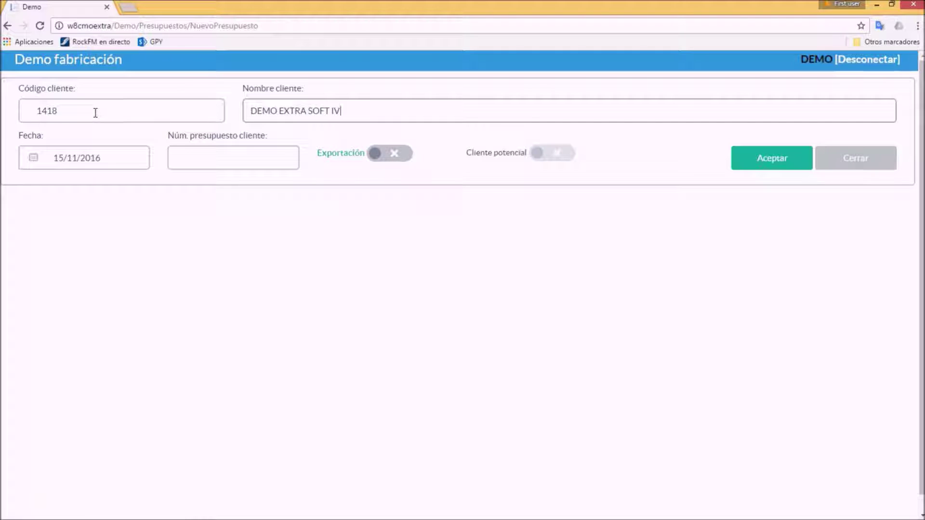
# Create the quote, keeping the date 15/11/2016 and leaving the customer quote number blank
pyautogui.click(117, 161)
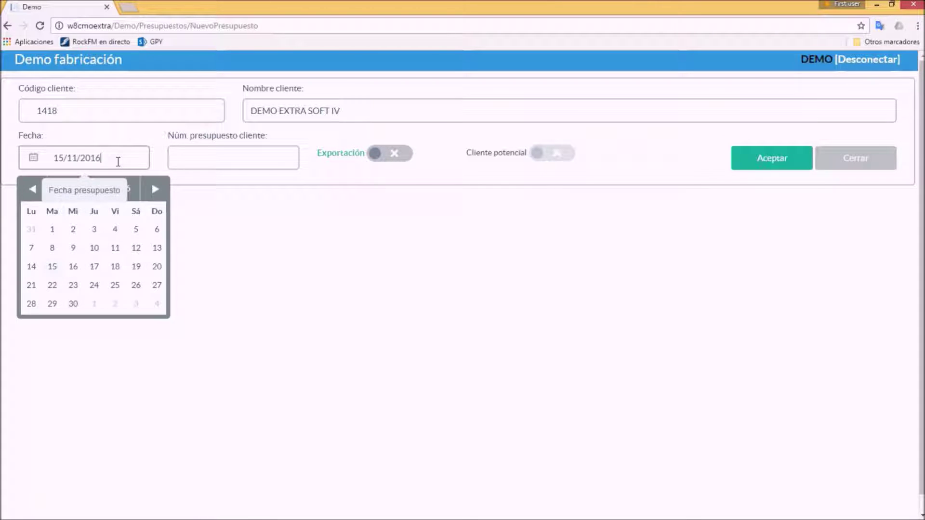
pyautogui.click(233, 159)
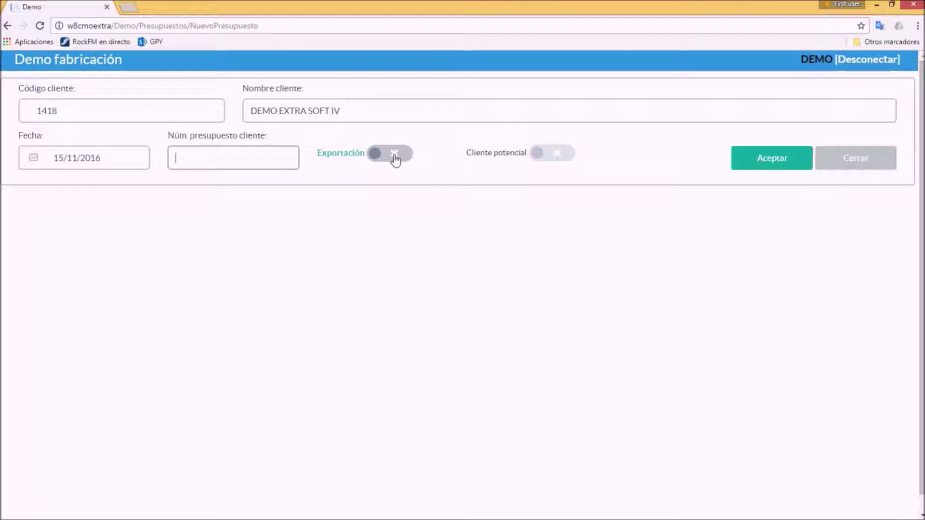
pyautogui.click(780, 166)
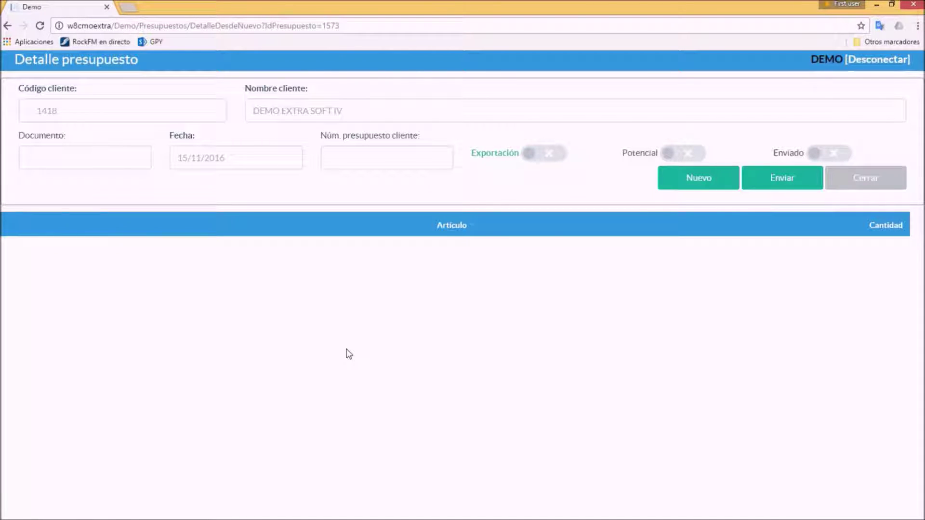
# Open a new article line for the quote and examine its fields from Ppto. Anterior through Condiciones Venta
pyautogui.click(700, 180)
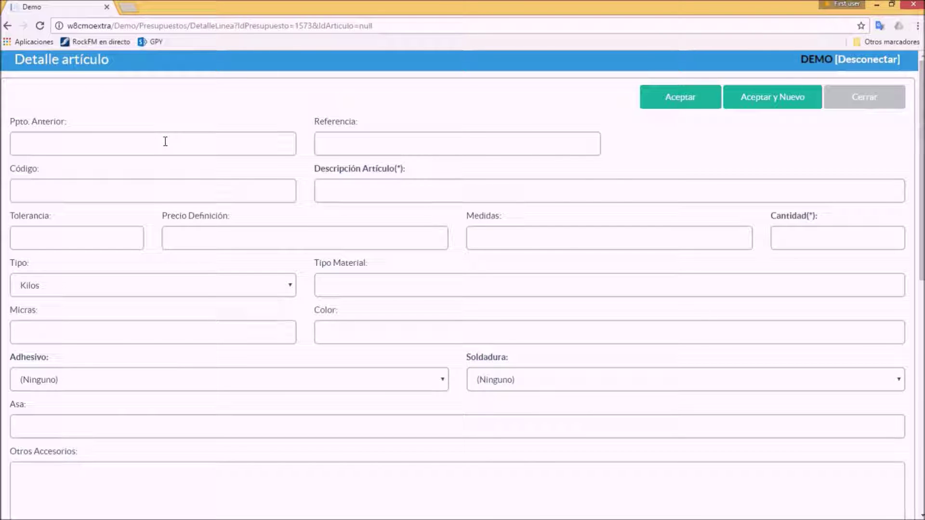
pyautogui.click(138, 145)
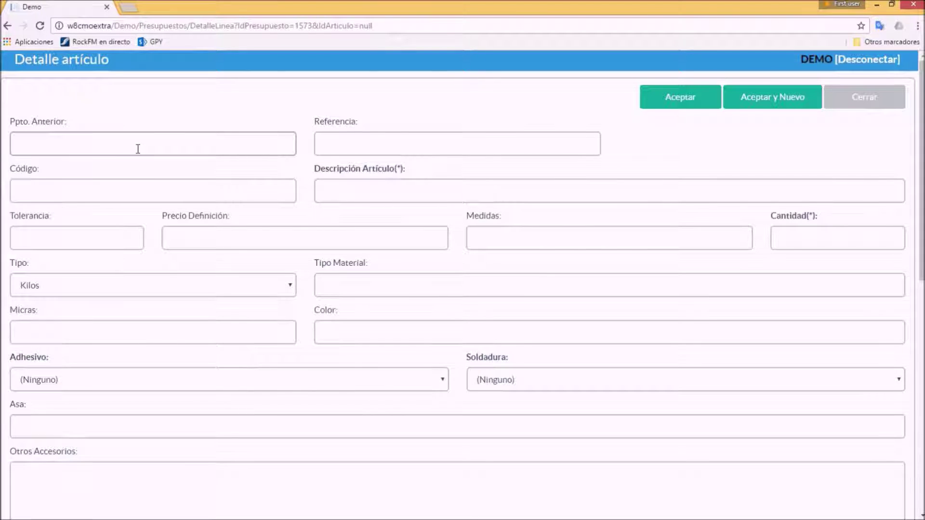
pyautogui.click(365, 145)
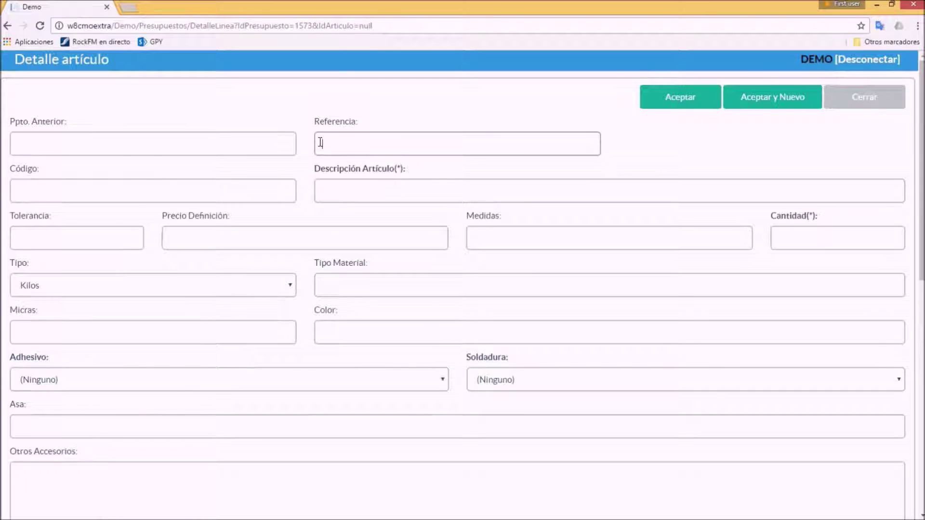
pyautogui.click(174, 142)
pyautogui.click(413, 142)
pyautogui.click(175, 191)
pyautogui.click(463, 192)
pyautogui.click(58, 241)
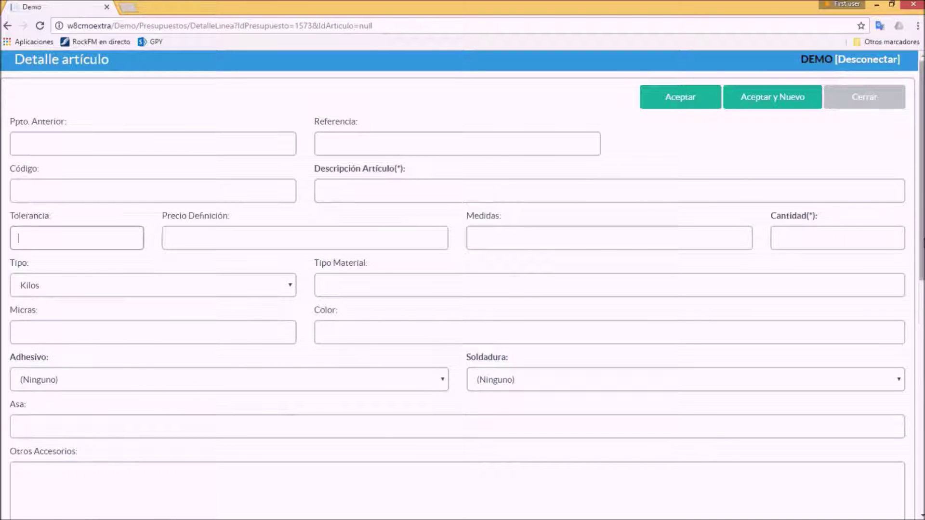
pyautogui.scroll(-3, 919, 310)
pyautogui.moveTo(921, 302); pyautogui.dragTo(922, 477)
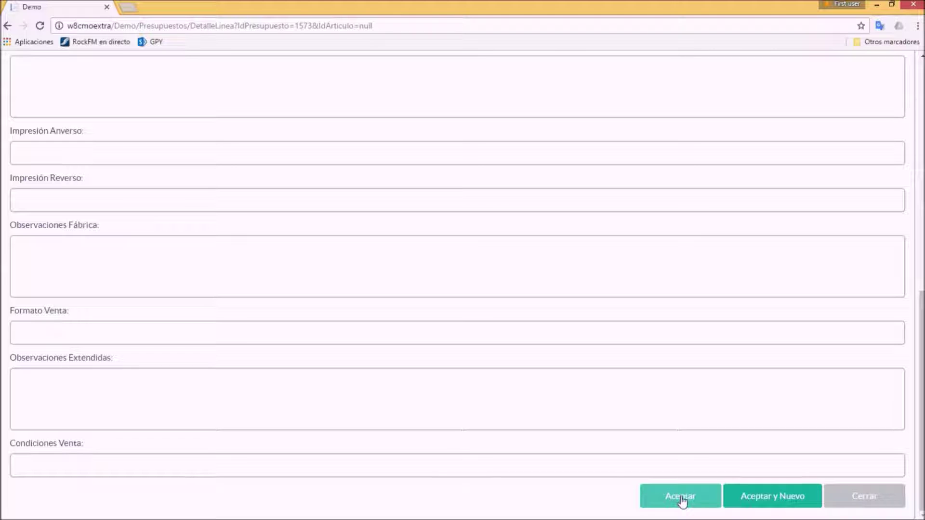
pyautogui.click(770, 499)
pyautogui.scroll(-1, 617, 299)
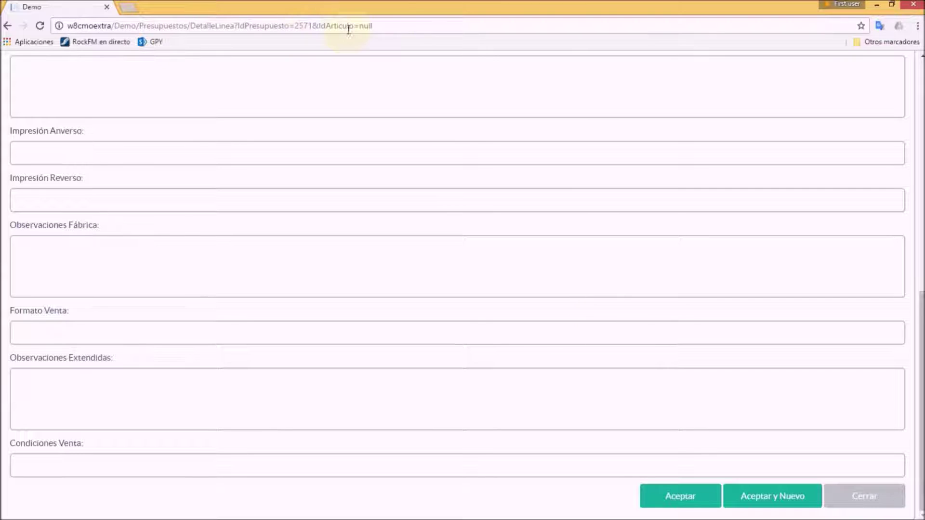
# Switch to the quote request template in Excel and go to the first item row under Artículo
pyautogui.click(392, 25)
pyautogui.click(878, 5)
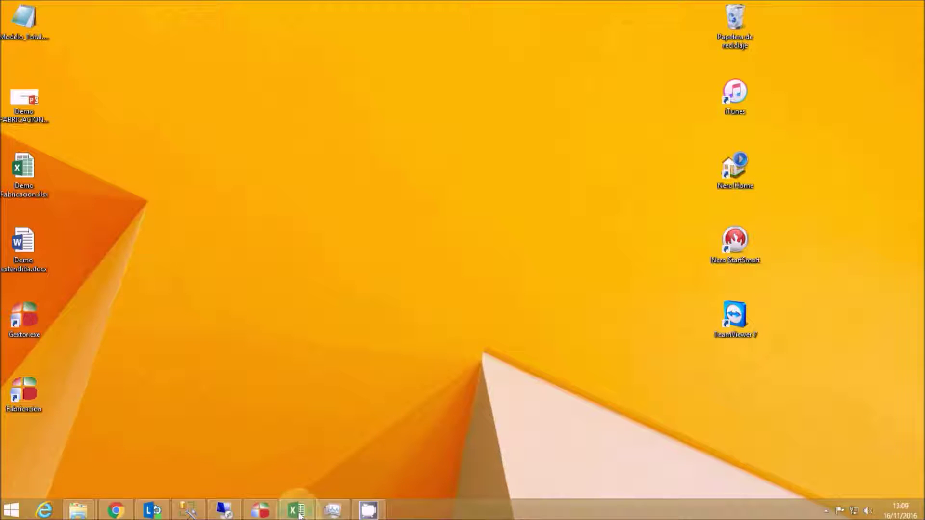
pyautogui.click(295, 510)
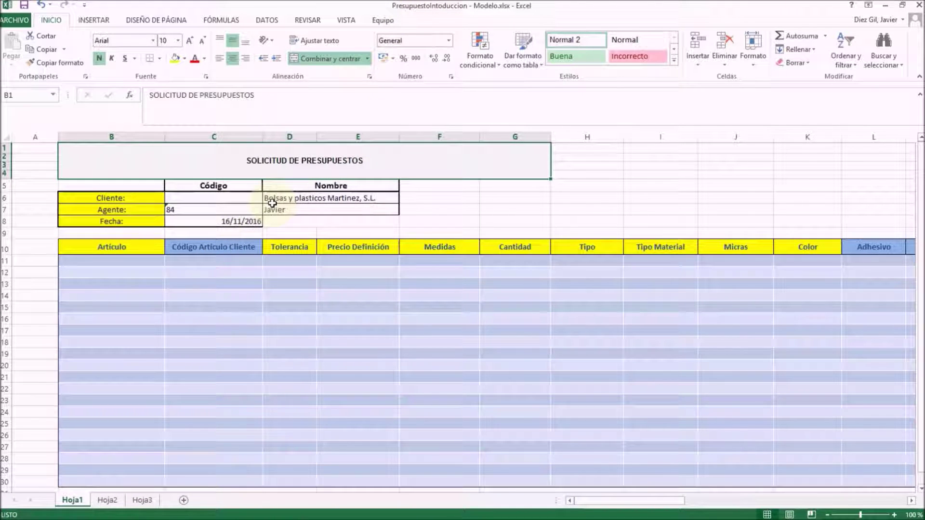
pyautogui.click(124, 260)
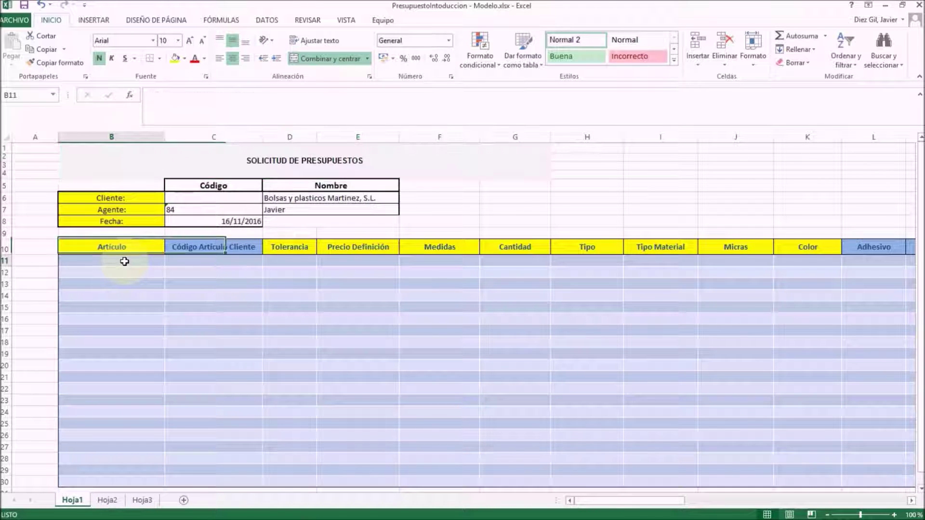
pyautogui.click(285, 265)
pyautogui.click(115, 264)
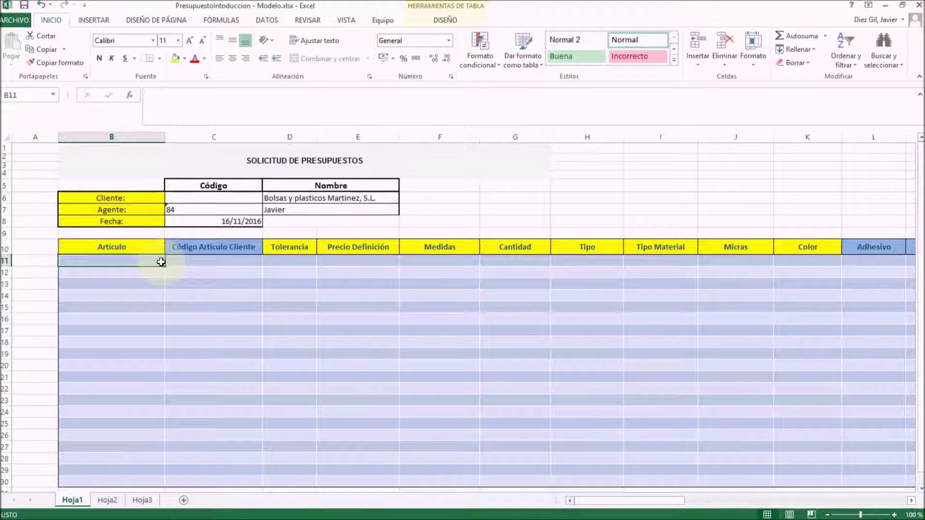
# Examine the template's item columns from Artículo through Condiciones Venta and the first few rows below them
pyautogui.press('Right')
pyautogui.press('Right')
pyautogui.press('Right')
pyautogui.press('Right')
pyautogui.press('Right')
pyautogui.press('Right')
pyautogui.press('Right')
pyautogui.press('Right')
pyautogui.press('Right')
pyautogui.press('Right')
pyautogui.press('Right')
pyautogui.press('Right')
pyautogui.press('Right')
pyautogui.press('Right')
pyautogui.press('Right')
pyautogui.press('Right')
pyautogui.press('Right')
pyautogui.press('Right')
pyautogui.press('Right')
pyautogui.press('Right')
pyautogui.press('Right')
pyautogui.press('Left')
pyautogui.press('Left')
pyautogui.press('Left')
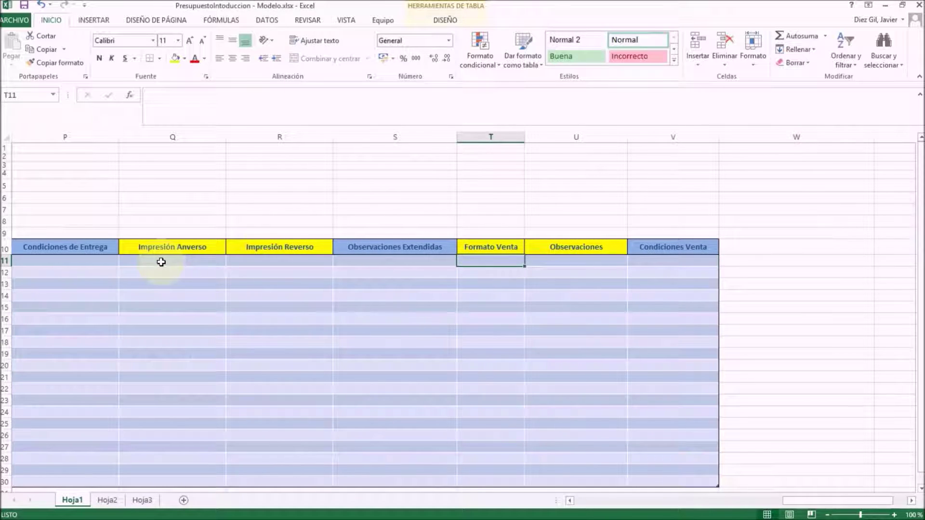
pyautogui.press('Left')
pyautogui.press('Left')
pyautogui.press('Left')
pyautogui.press('Left')
pyautogui.press('Left')
pyautogui.press('Left')
pyautogui.press('Left')
pyautogui.press('Left')
pyautogui.press('Left')
pyautogui.press('Left')
pyautogui.press('Left')
pyautogui.press('Left')
pyautogui.press('Left')
pyautogui.press('Left')
pyautogui.press('Left')
pyautogui.press('Left')
pyautogui.press('Left')
pyautogui.press('Left')
pyautogui.press('Down')
pyautogui.press('Down')
pyautogui.press('Down')
pyautogui.press('Down')
pyautogui.press('Down')
pyautogui.press('Up')
pyautogui.press('Up')
pyautogui.press('Up')
pyautogui.press('Up')
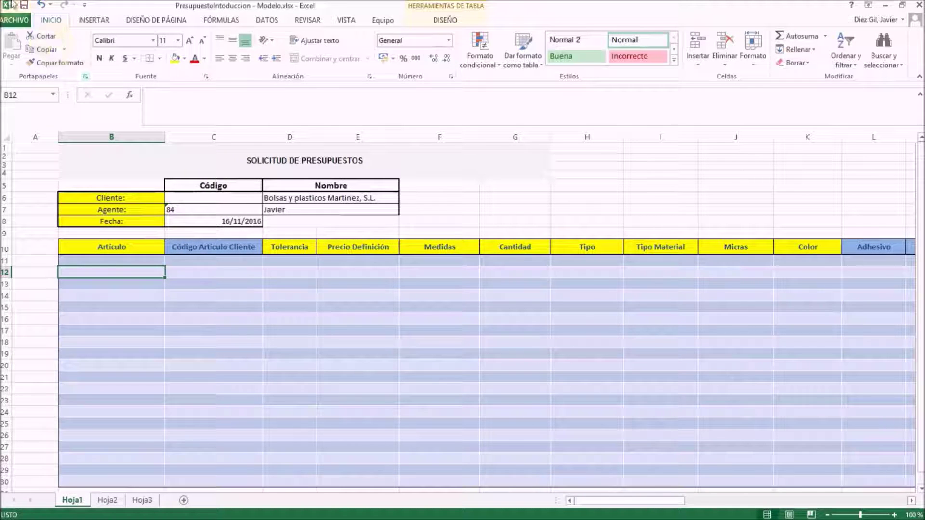
# Switch to the Comercial folder in File Explorer, open the third salesperson's folder and select its first spreadsheet
pyautogui.click(885, 5)
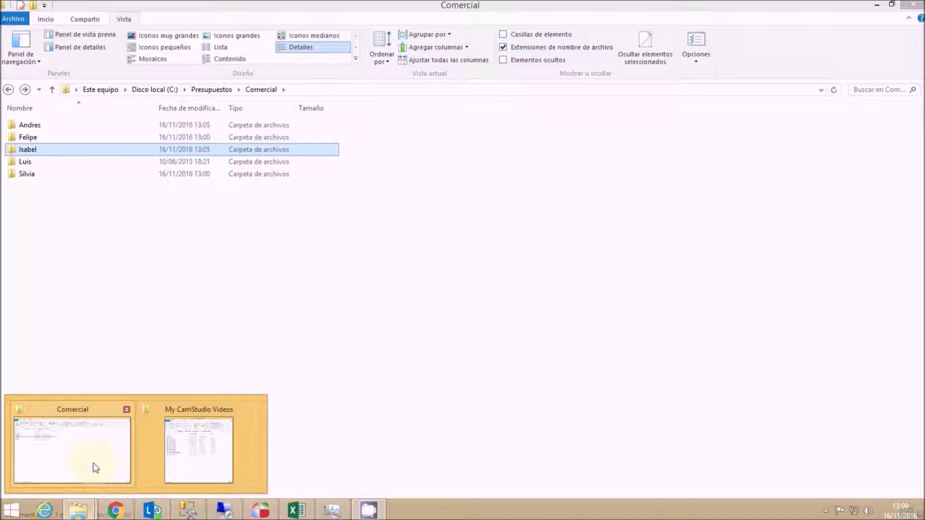
pyautogui.click(93, 469)
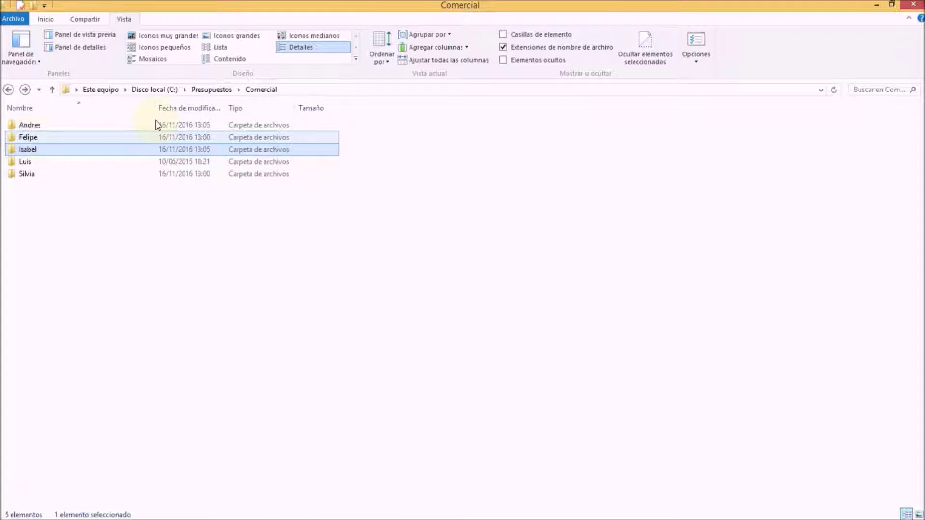
pyautogui.click(313, 91)
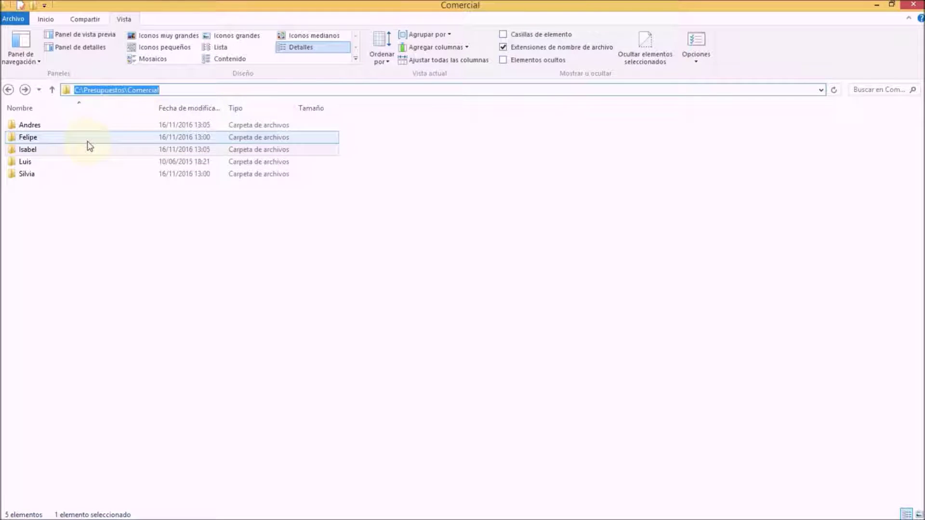
pyautogui.click(31, 191)
pyautogui.click(29, 150)
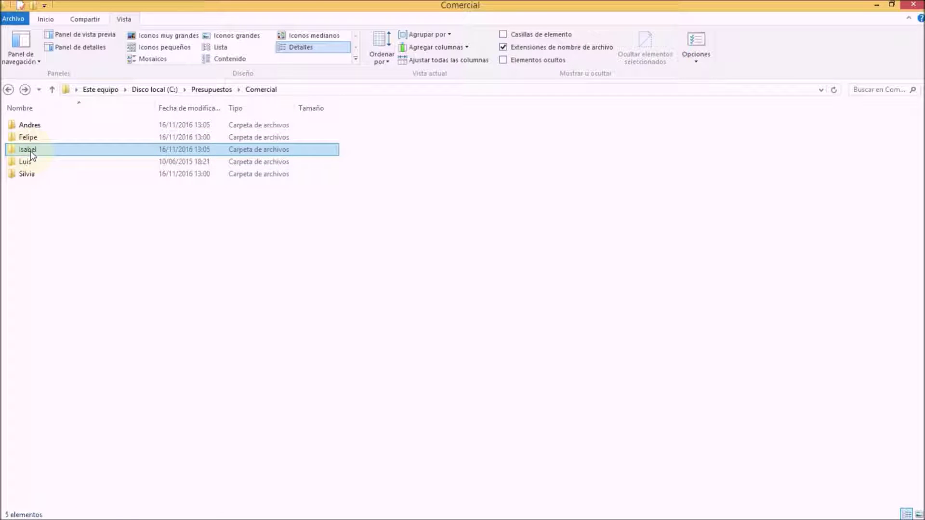
pyautogui.doubleClick(29, 151)
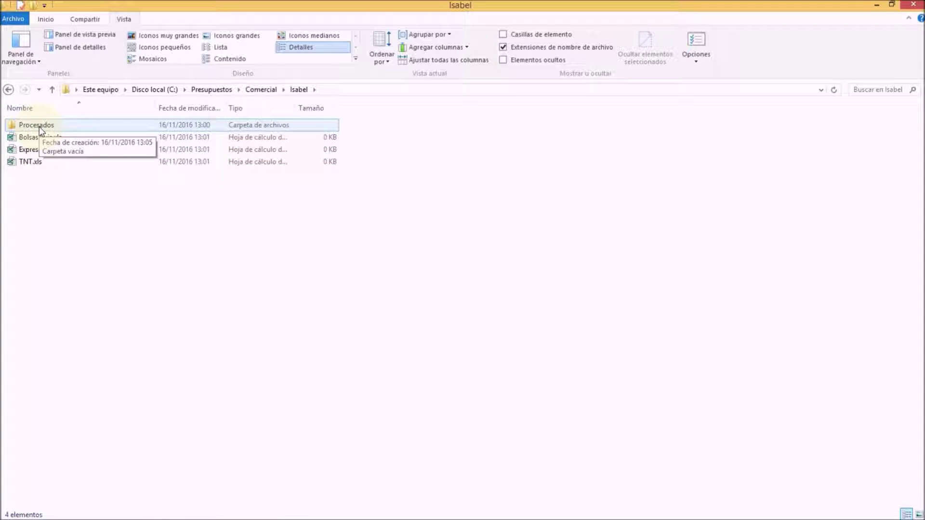
pyautogui.click(40, 137)
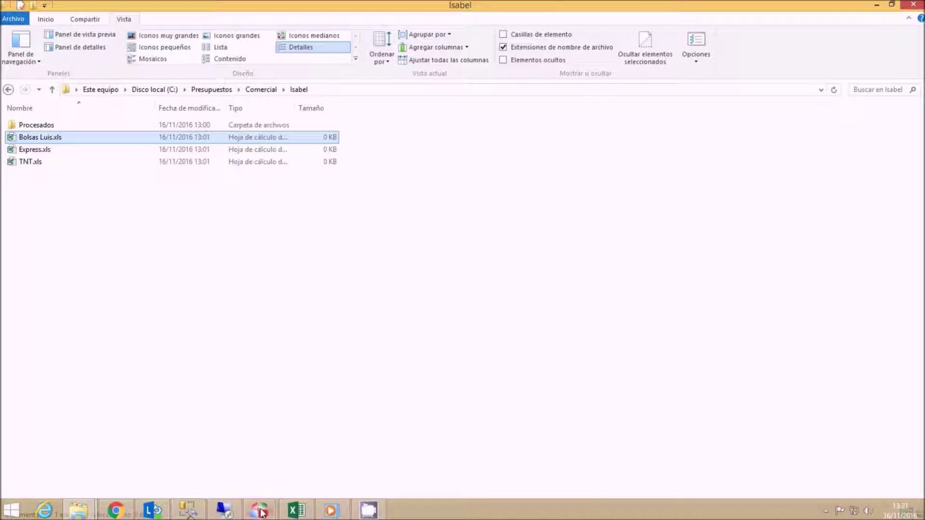
# Switch to the Gextor manufacturing menu, examine the Importación de Presupuestos window and close it
pyautogui.click(259, 510)
pyautogui.click(214, 423)
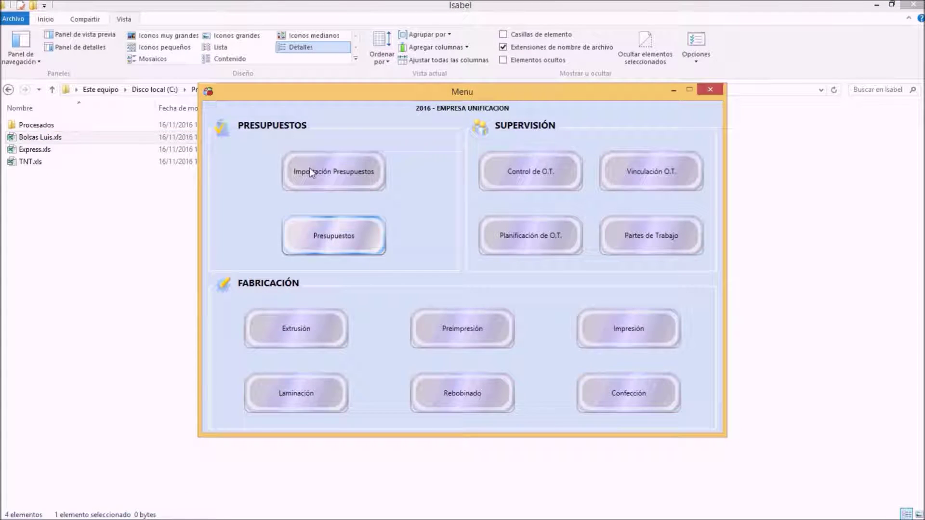
pyautogui.click(313, 170)
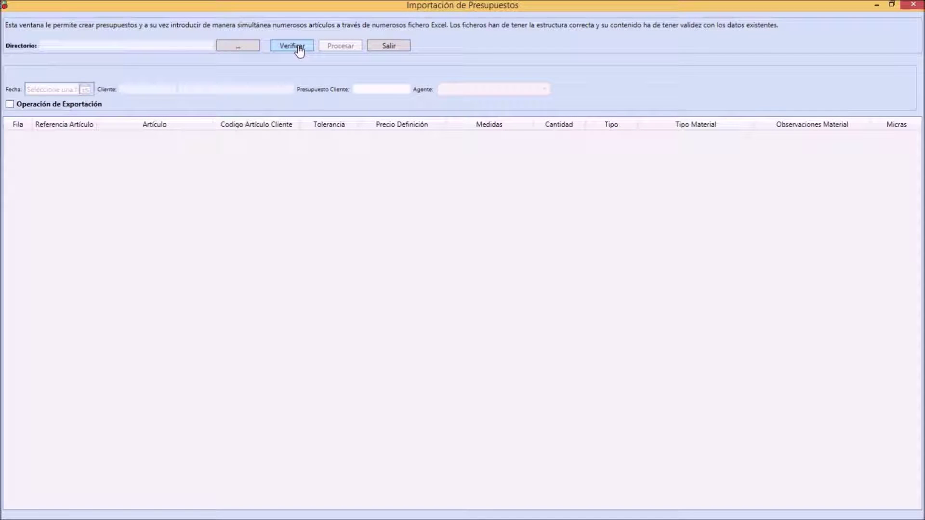
pyautogui.click(914, 6)
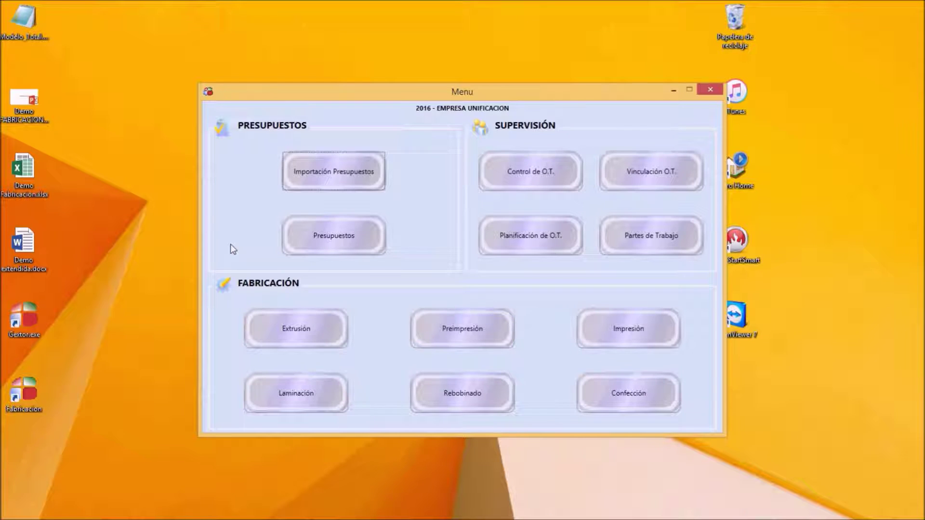
# Open the Presupuestos list and open its first quote, dated 15/11/2016, for editing
pyautogui.click(331, 239)
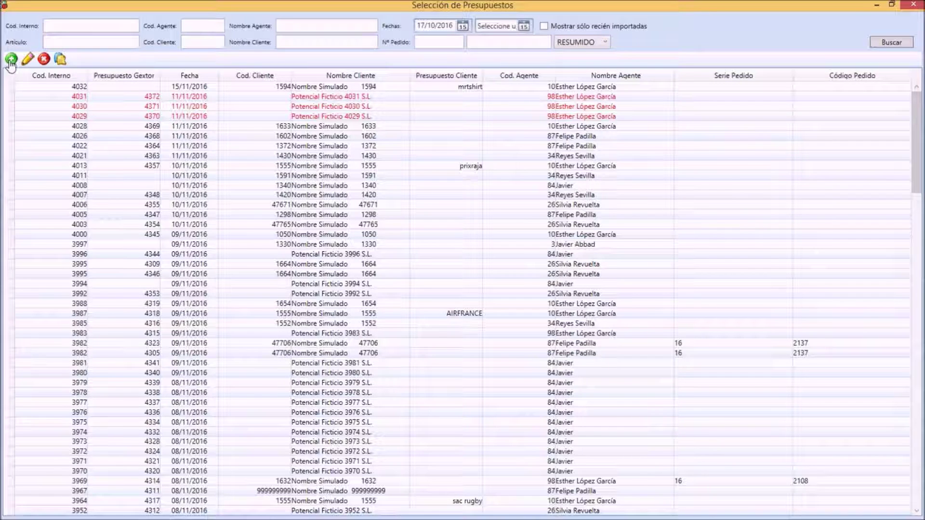
pyautogui.click(9, 87)
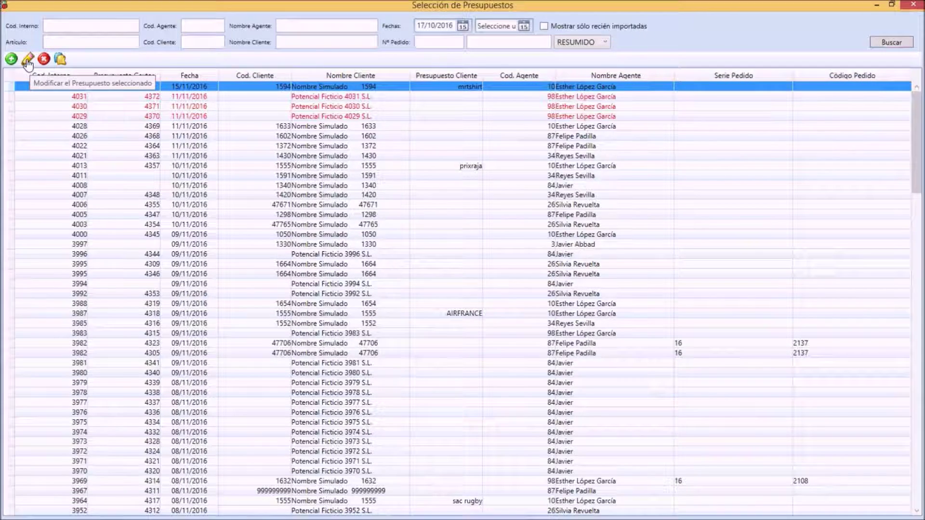
pyautogui.click(27, 60)
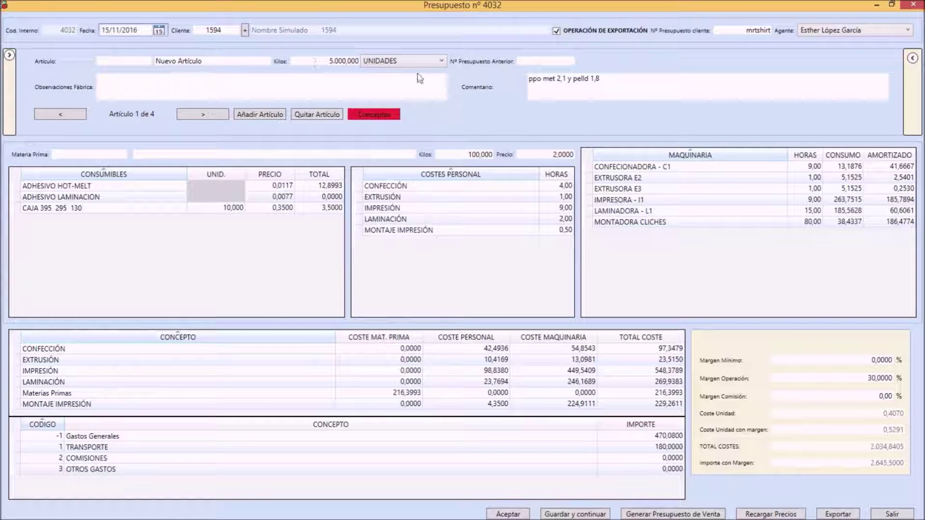
# Examine the quote's unit options, Observaciones Fábrica and Nº Presupuesto Anterior fields
pyautogui.click(441, 61)
pyautogui.click(441, 62)
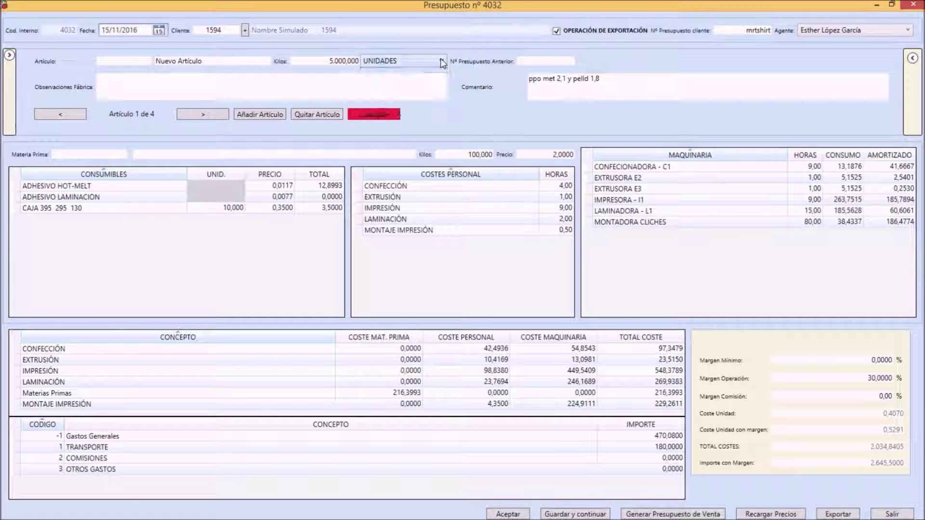
pyautogui.click(114, 83)
pyautogui.click(548, 60)
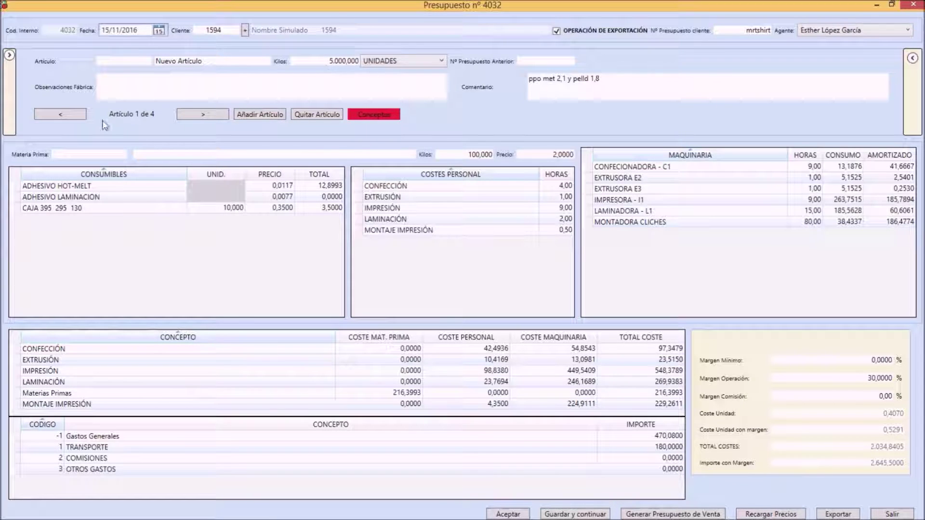
# Page through the quote's articles to the last one, return to article 2 and examine its extended sales details
pyautogui.click(197, 115)
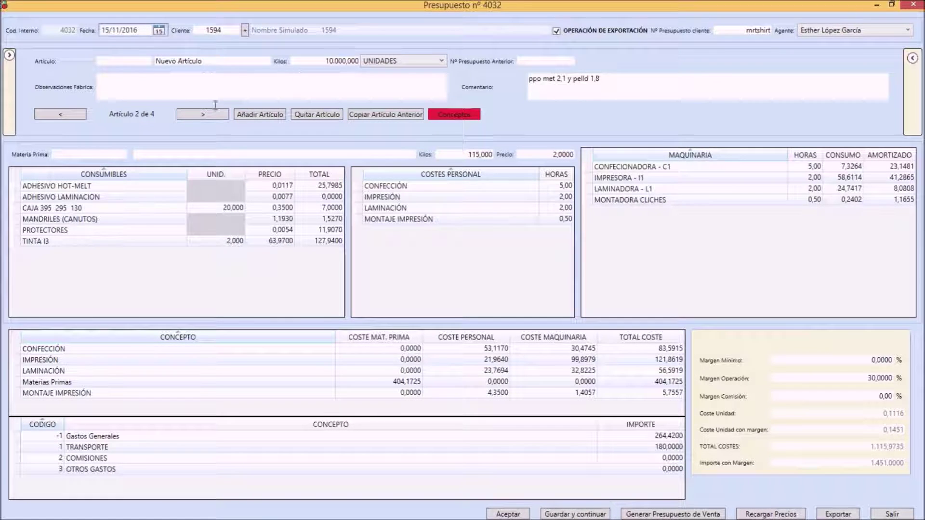
pyautogui.click(210, 118)
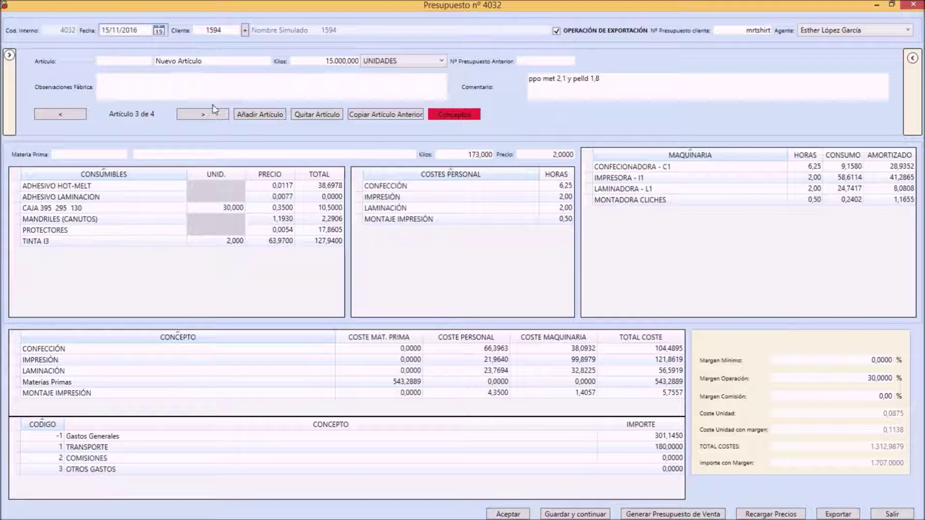
pyautogui.click(205, 121)
pyautogui.click(61, 116)
pyautogui.click(61, 116)
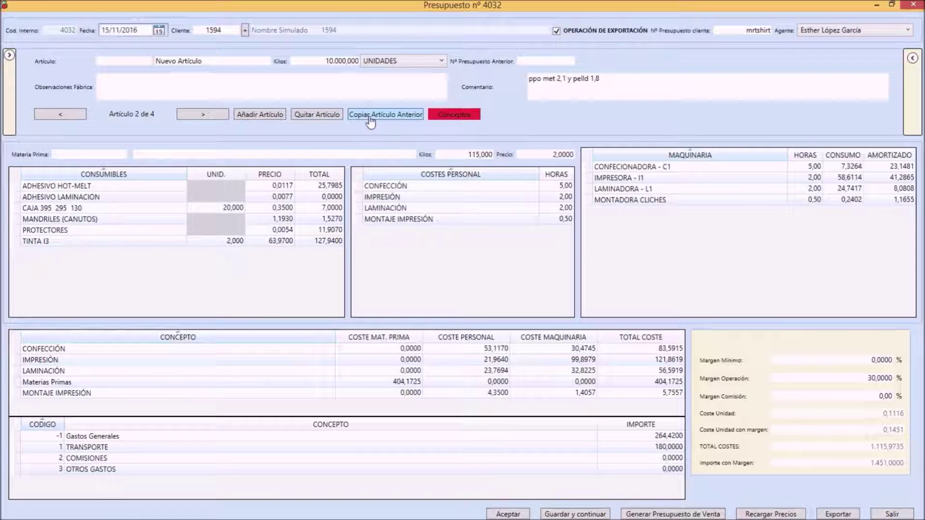
pyautogui.click(10, 55)
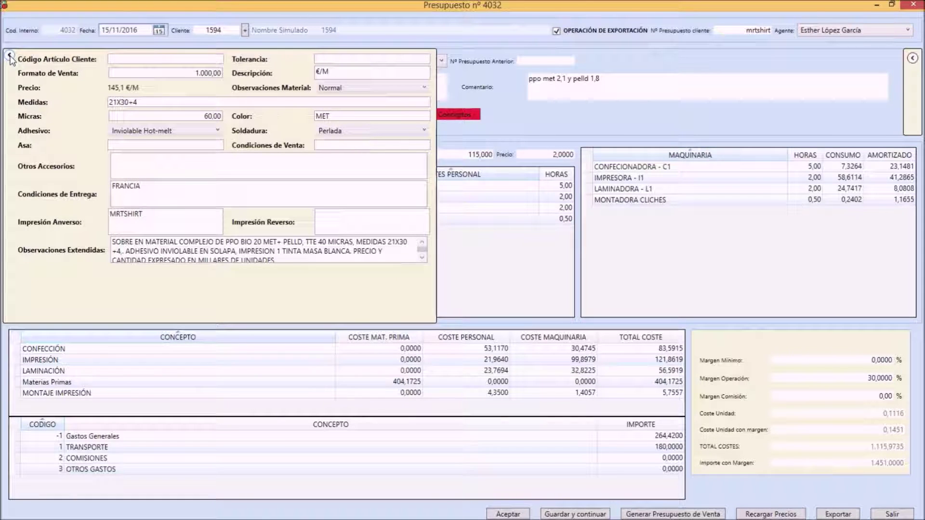
pyautogui.click(10, 56)
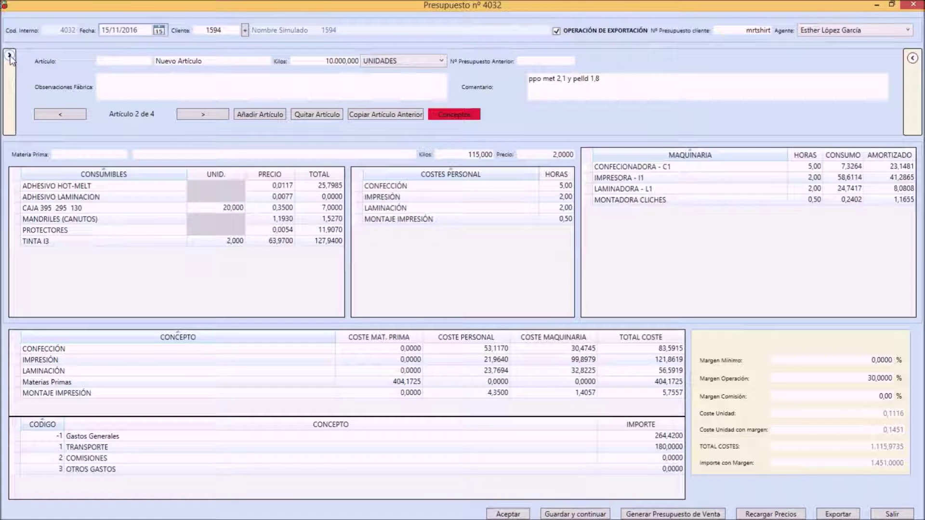
# Try to apply Nº Tintas 2, the consumables CINTA VOID and COD. INYECT., and the REBOBINADO department to article 2
pyautogui.click(912, 58)
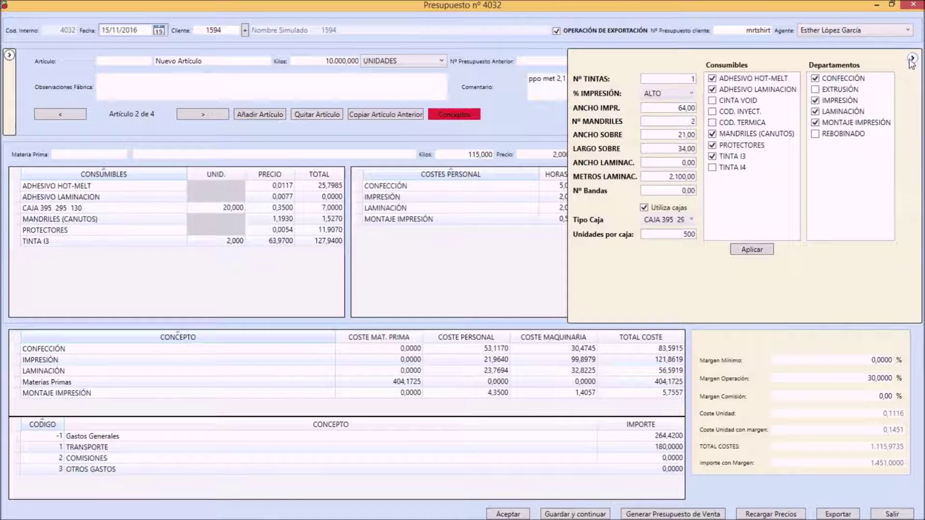
pyautogui.click(663, 80)
pyautogui.doubleClick(667, 77)
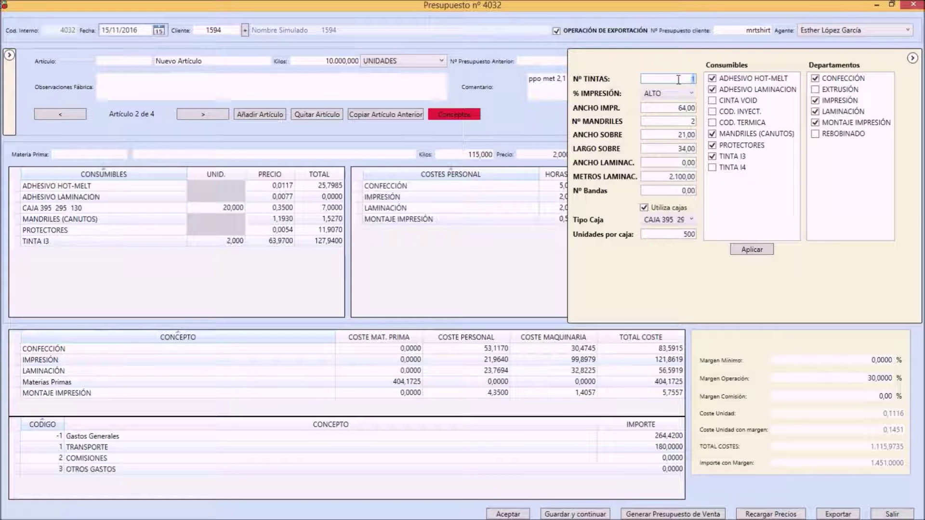
pyautogui.write('2')
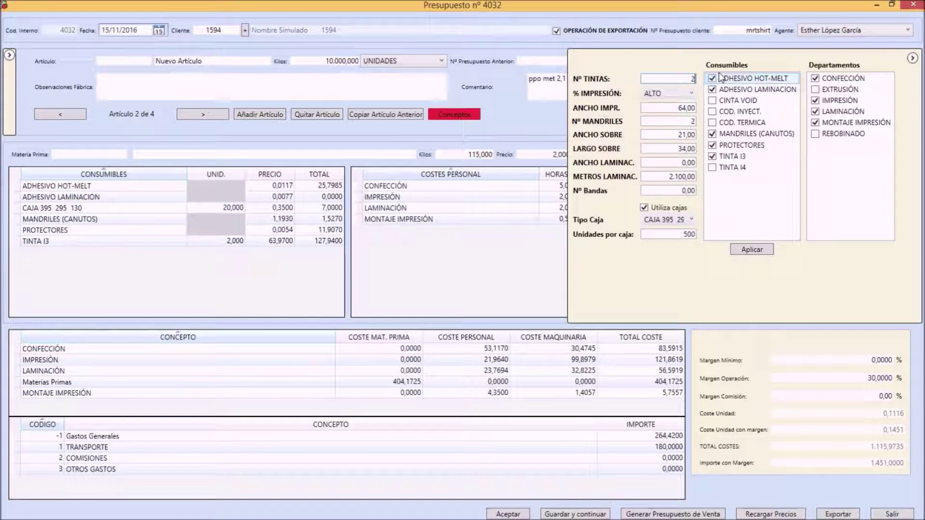
pyautogui.click(713, 100)
pyautogui.click(713, 112)
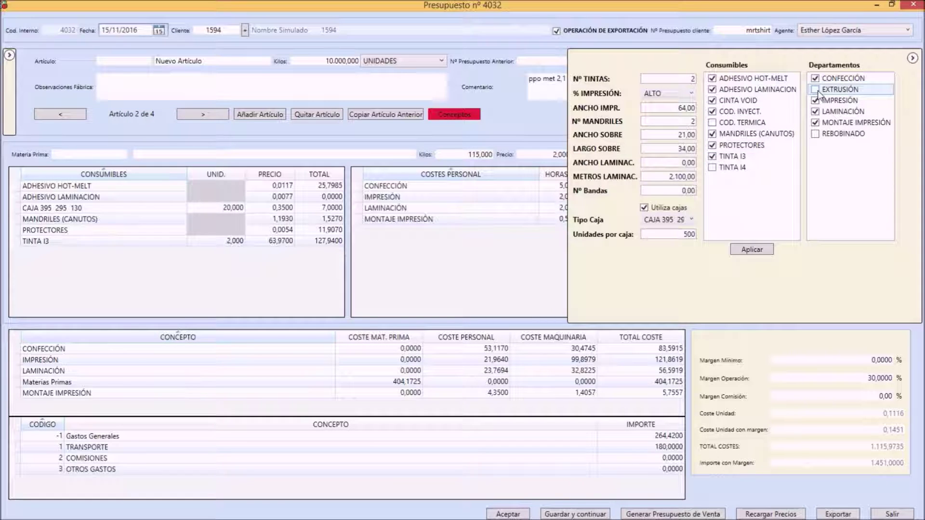
pyautogui.click(815, 134)
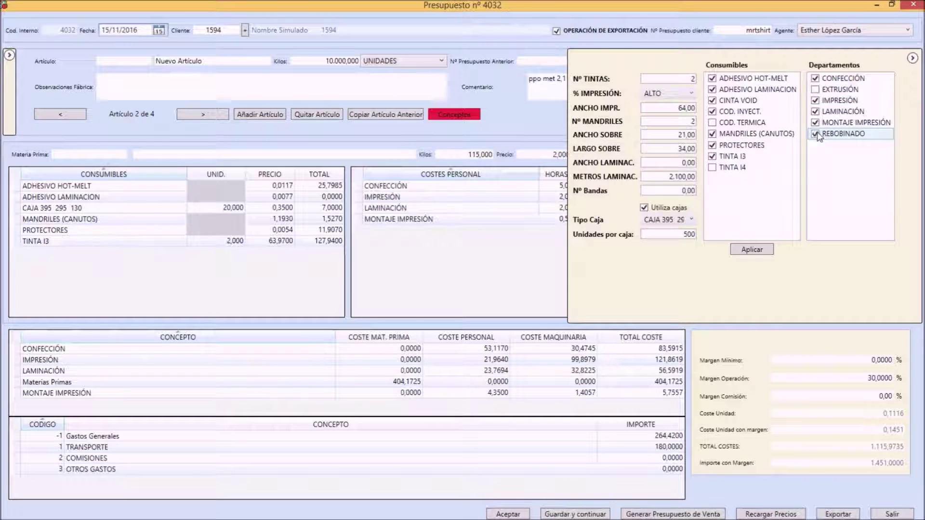
pyautogui.click(750, 250)
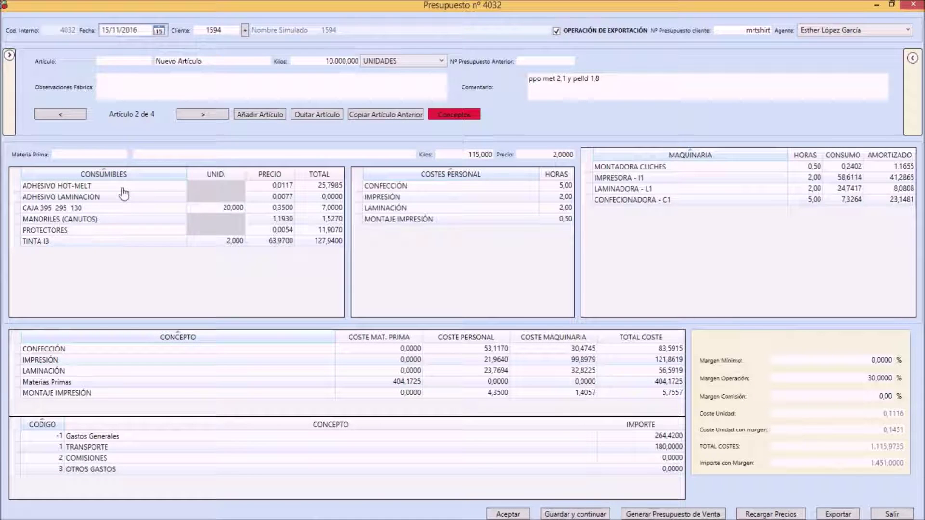
# Review article 2's production parameters alongside its CAJA 395 295 130 price and CONFECCIÓN labour entry
pyautogui.click(912, 58)
pyautogui.click(913, 59)
pyautogui.click(287, 209)
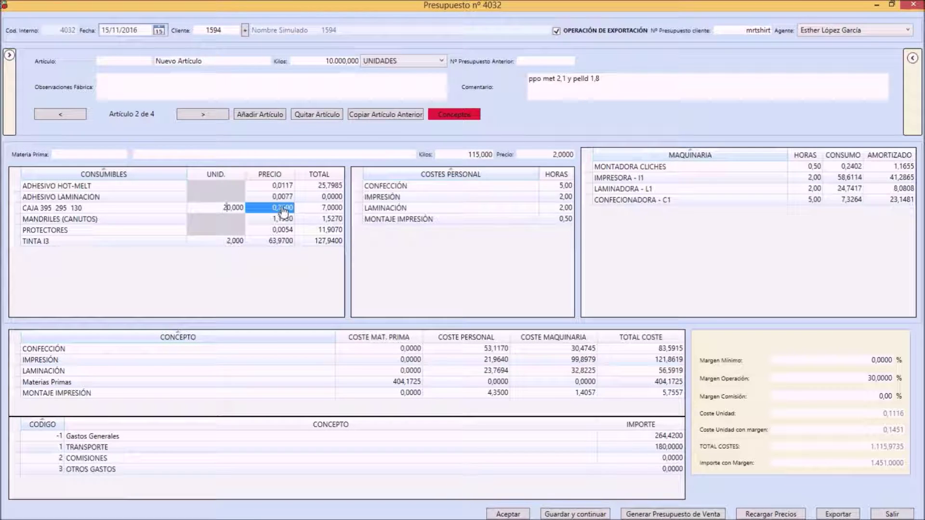
pyautogui.click(454, 188)
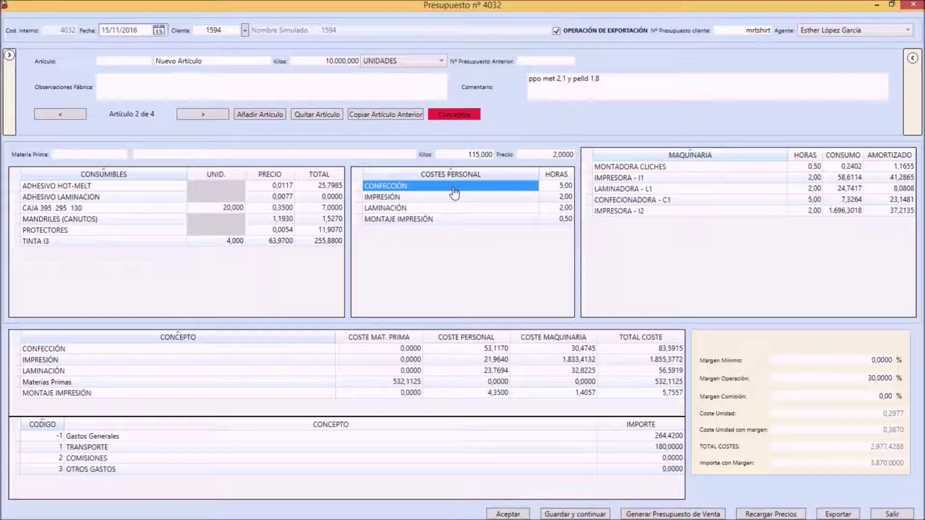
pyautogui.click(912, 58)
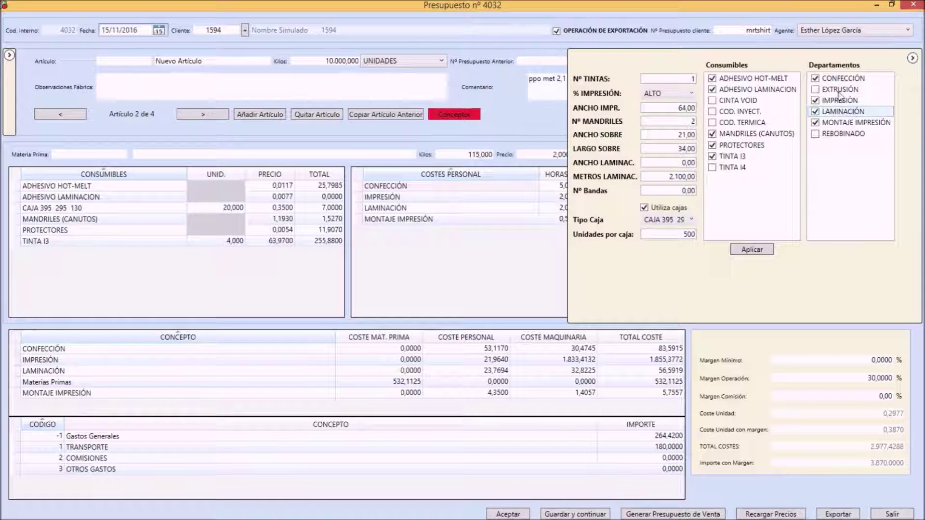
pyautogui.click(912, 58)
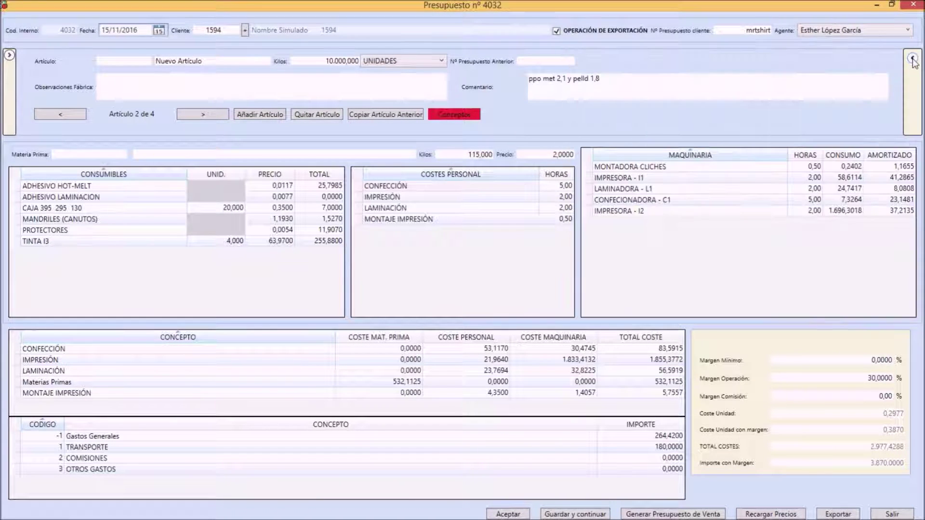
# Set article 2's IMPRESIÓN labour hours to 3,00 and keep only IMPRESORA - I1 as its printing machine
pyautogui.click(561, 186)
pyautogui.click(563, 198)
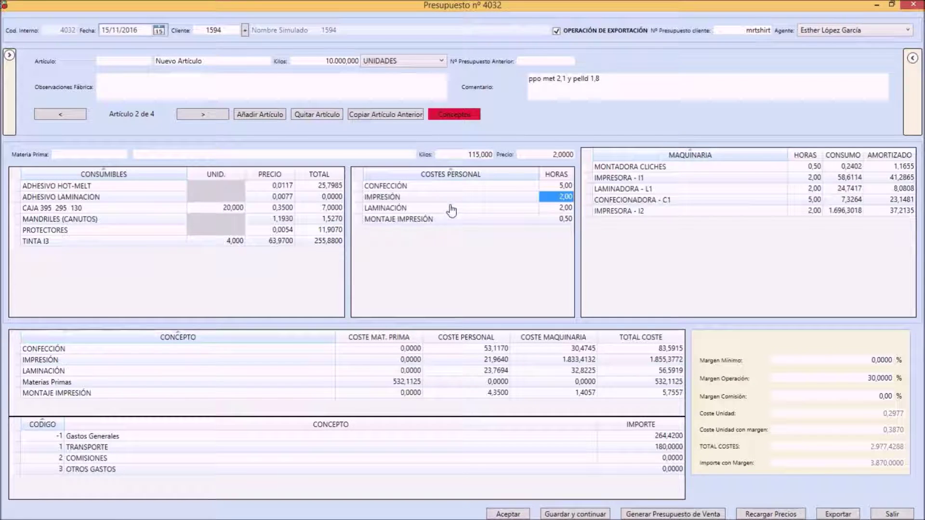
pyautogui.doubleClick(549, 199)
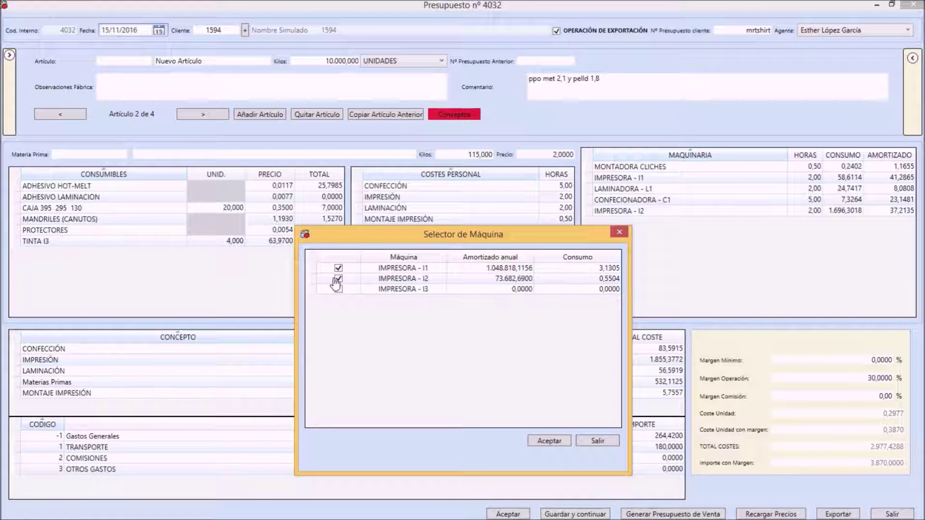
pyautogui.click(551, 442)
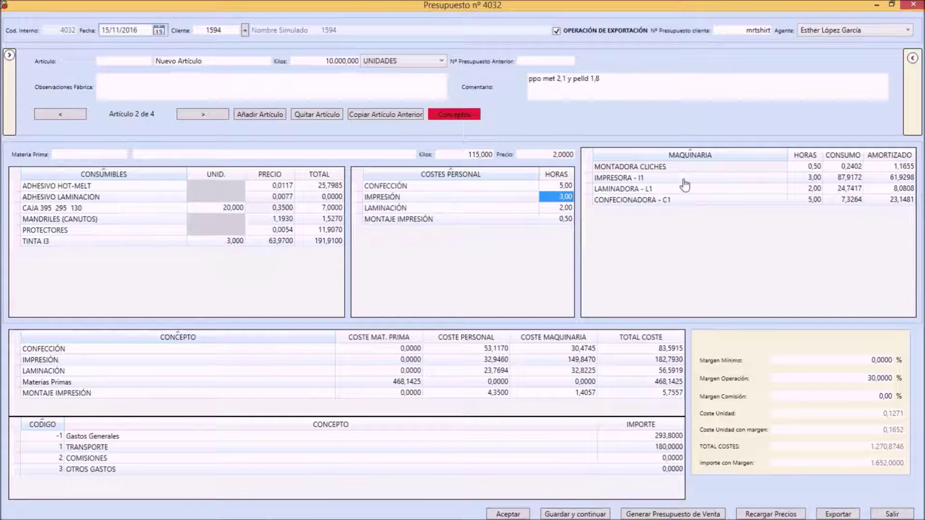
# Examine the hours, consumption and amortization entries of MONTADORA CLICHES and IMPRESORA - I1 in the machinery table
pyautogui.click(811, 168)
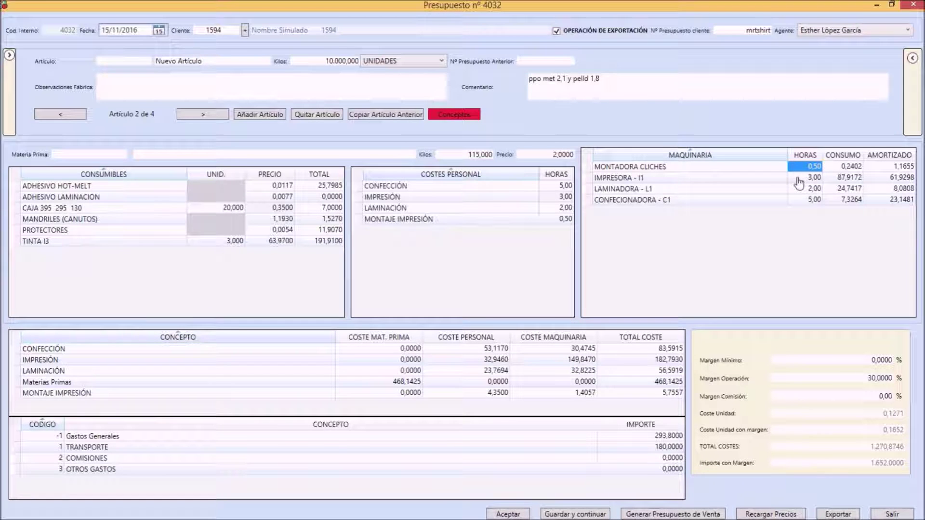
pyautogui.click(796, 178)
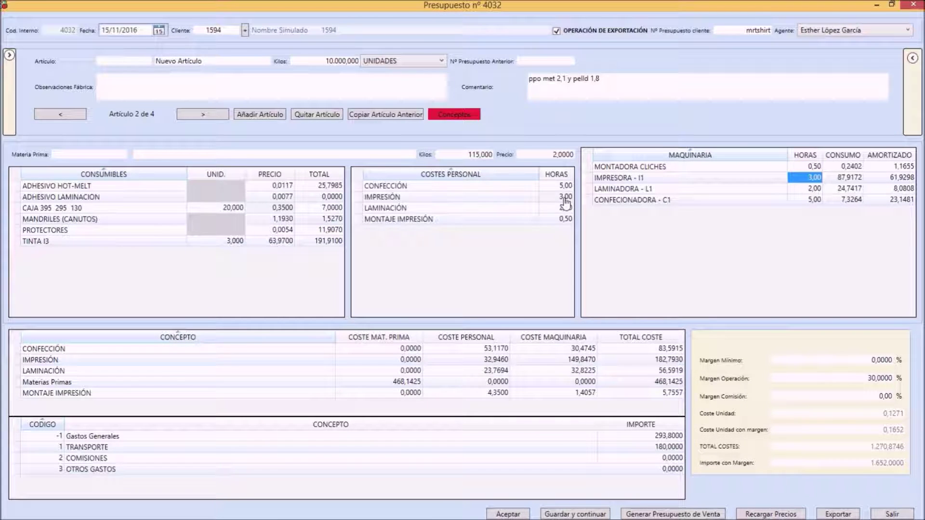
pyautogui.click(843, 178)
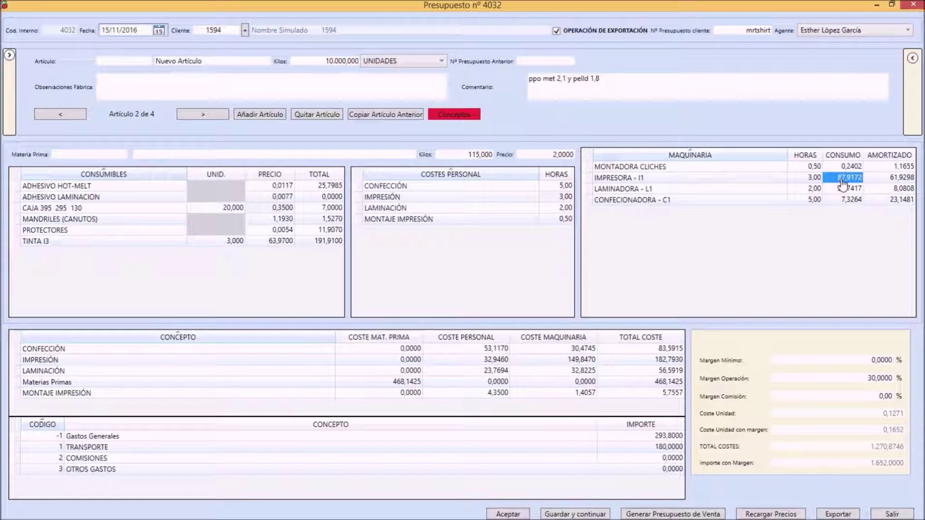
pyautogui.click(885, 168)
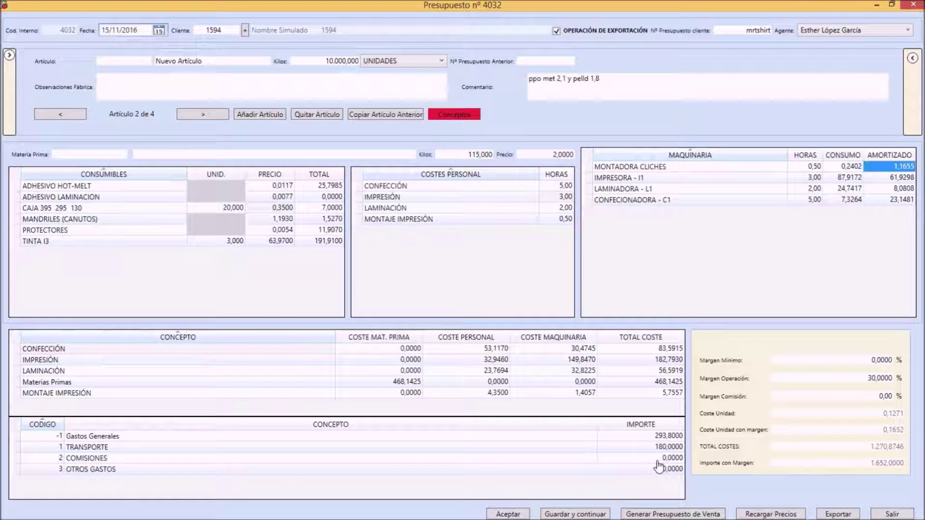
# Set the OTROS GASTOS amount of article 2 to 50
pyautogui.click(672, 469)
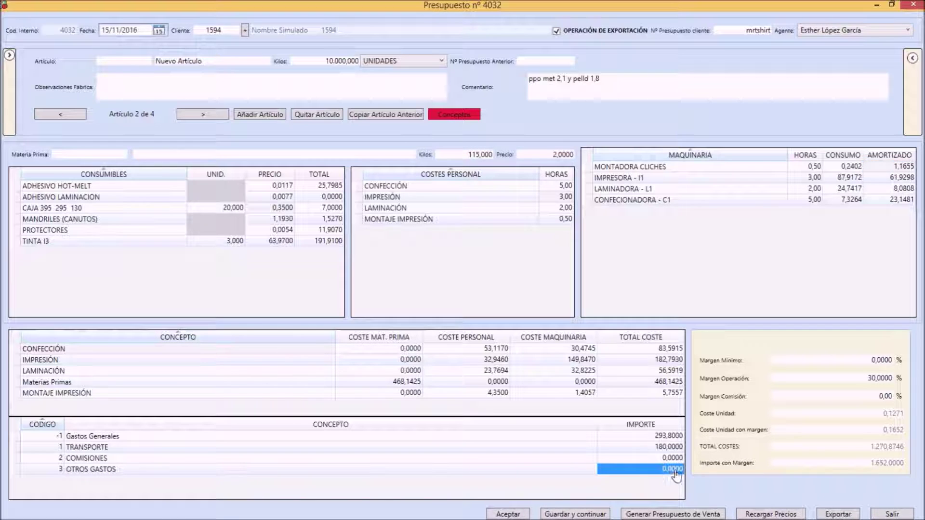
pyautogui.write('50')
pyautogui.press('Tab')
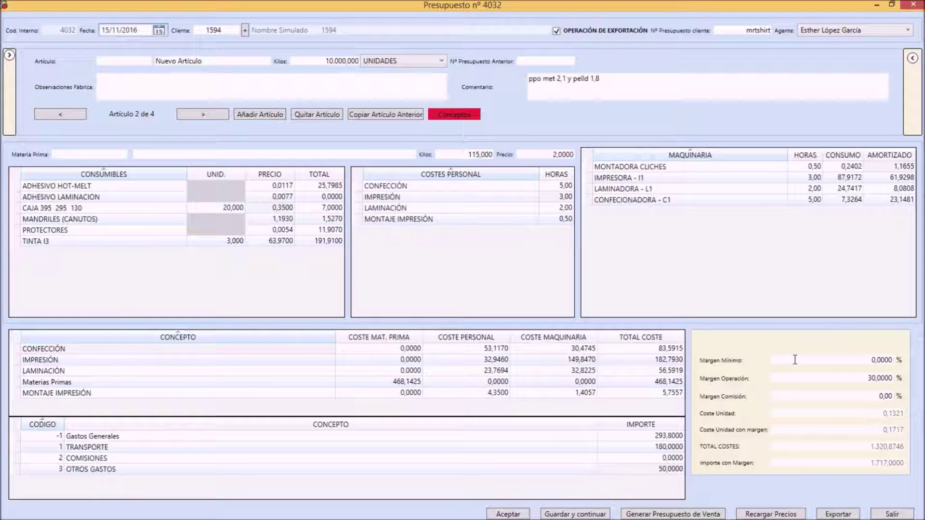
# Set article 2's minimum margin to 15% and its commission margin to 10%
pyautogui.doubleClick(889, 361)
pyautogui.click(814, 378)
pyautogui.moveTo(867, 379); pyautogui.dragTo(899, 380)
pyautogui.moveTo(832, 361); pyautogui.dragTo(912, 365)
pyautogui.write('15')
pyautogui.press('Tab')
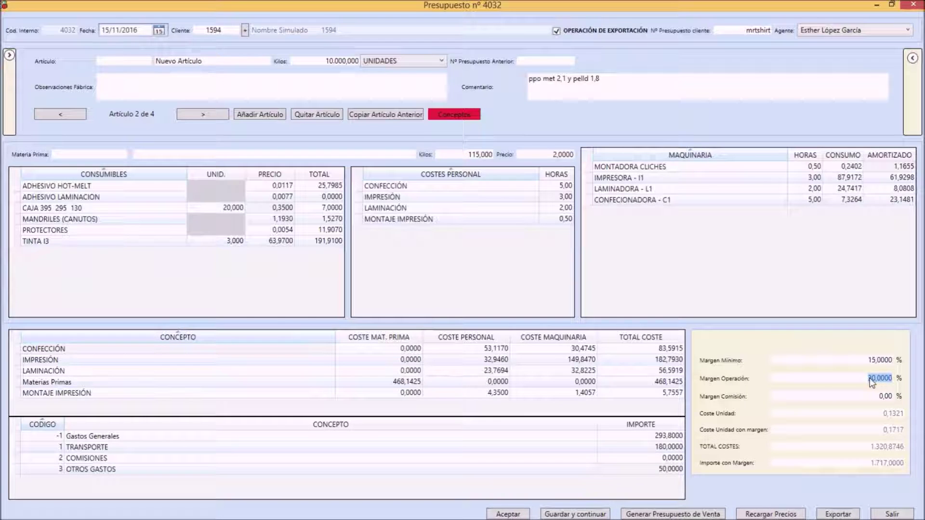
pyautogui.click(831, 399)
pyautogui.write('1')
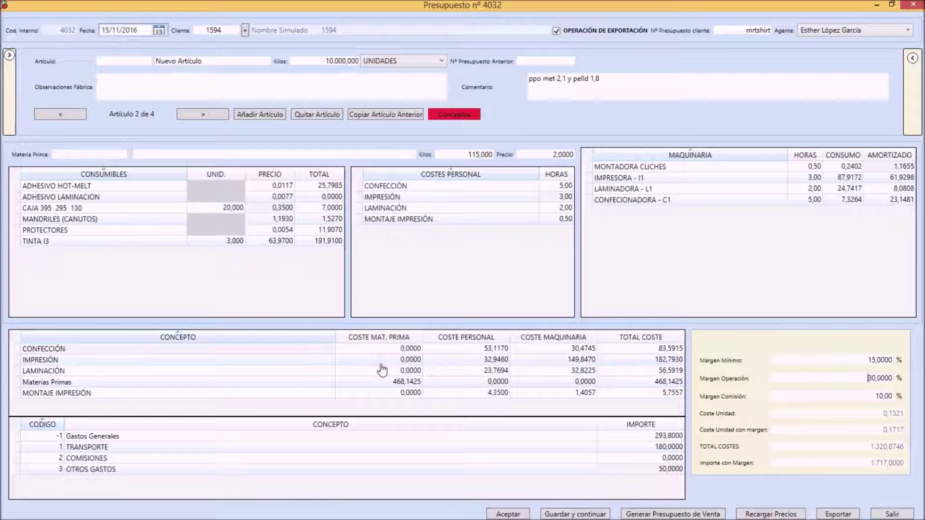
# View the order concepts without adding any, and reload the quote's prices while keeping the inactive elements
pyautogui.click(457, 116)
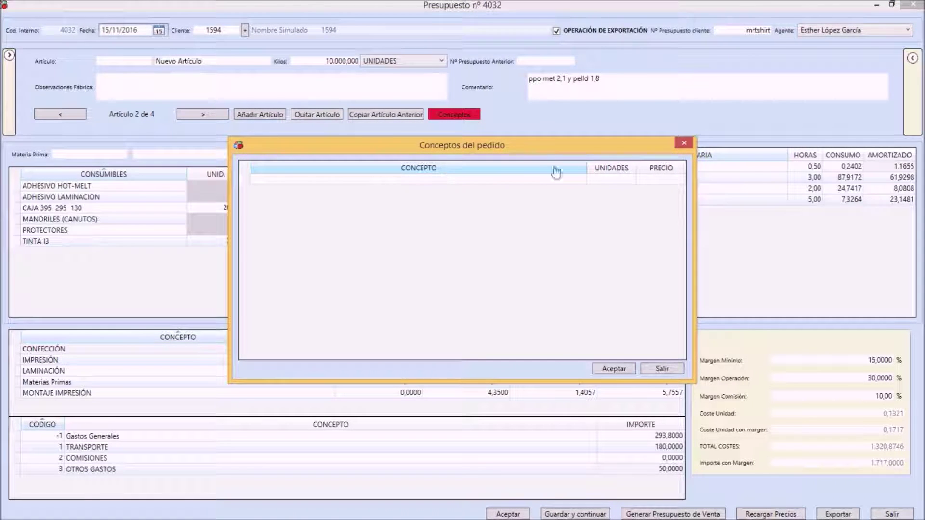
pyautogui.click(684, 143)
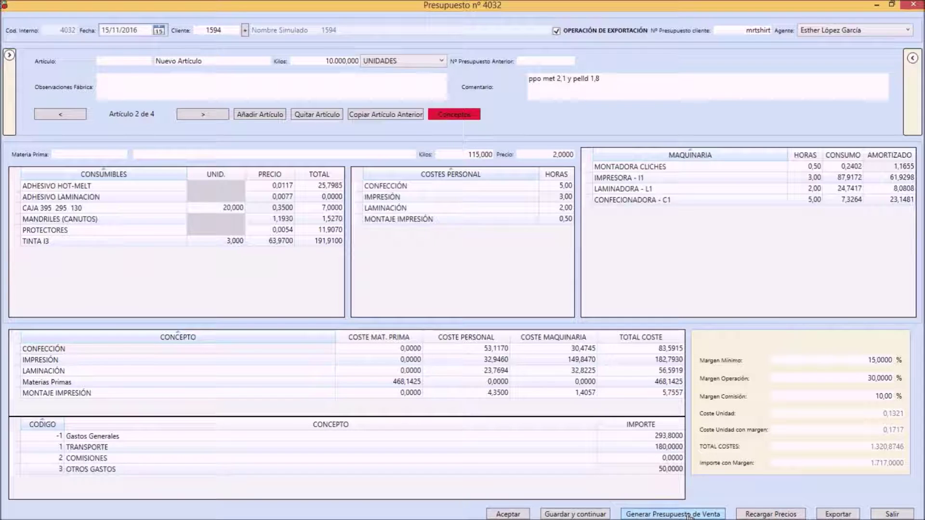
pyautogui.click(776, 514)
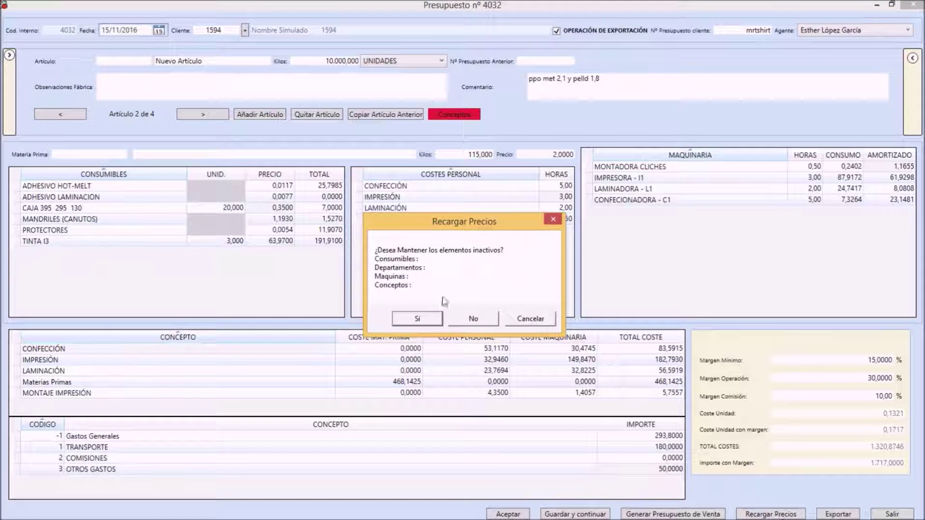
pyautogui.click(416, 318)
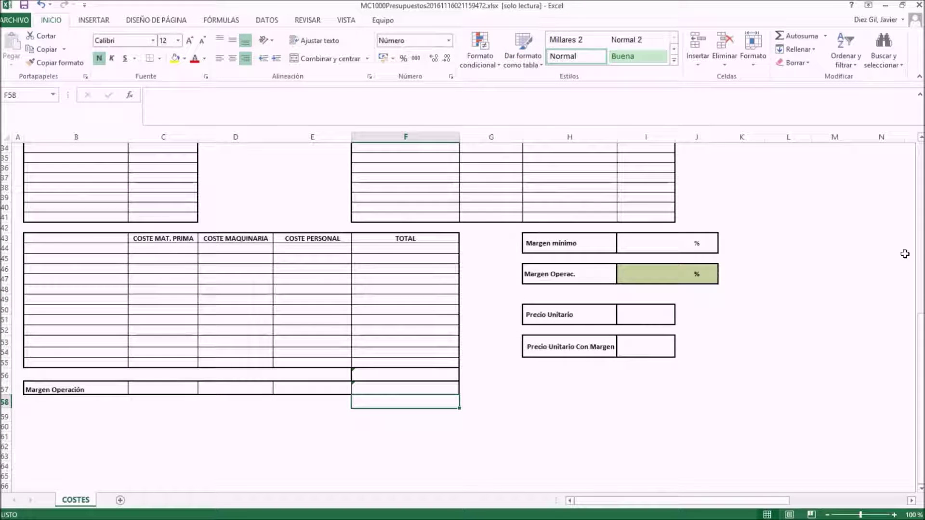
# Switch to Gextor, and open the list of customer quotes (Presupuestos a clientes) in the Gestión Comercial module
pyautogui.moveTo(920, 346); pyautogui.dragTo(920, 234)
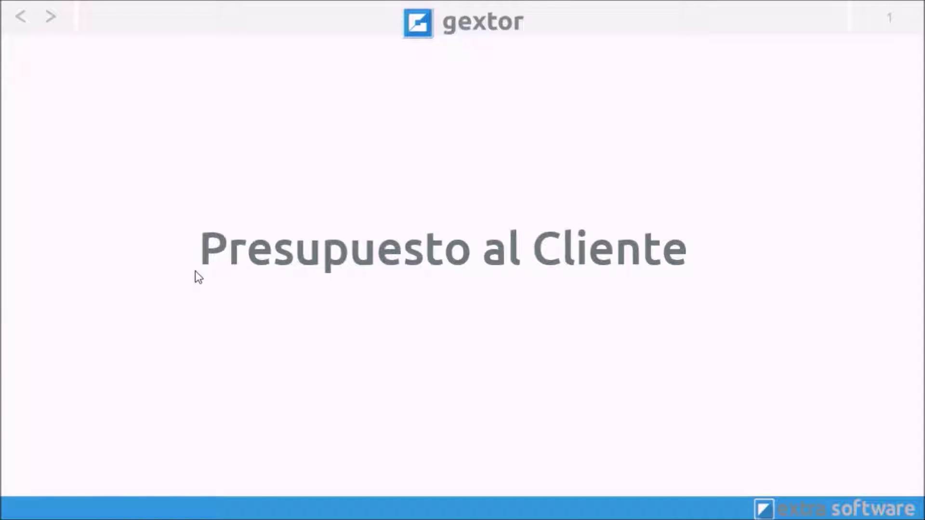
pyautogui.hotkey('alt', 'Tab')
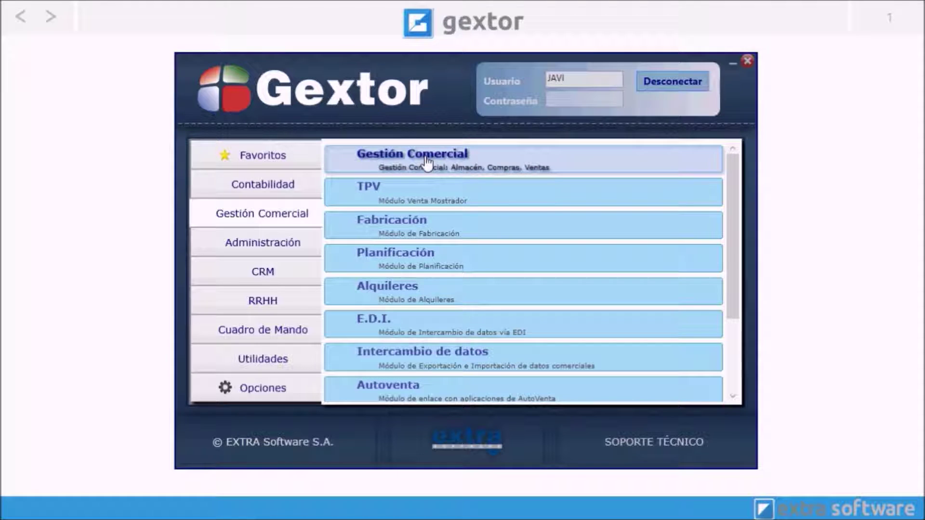
pyautogui.click(427, 163)
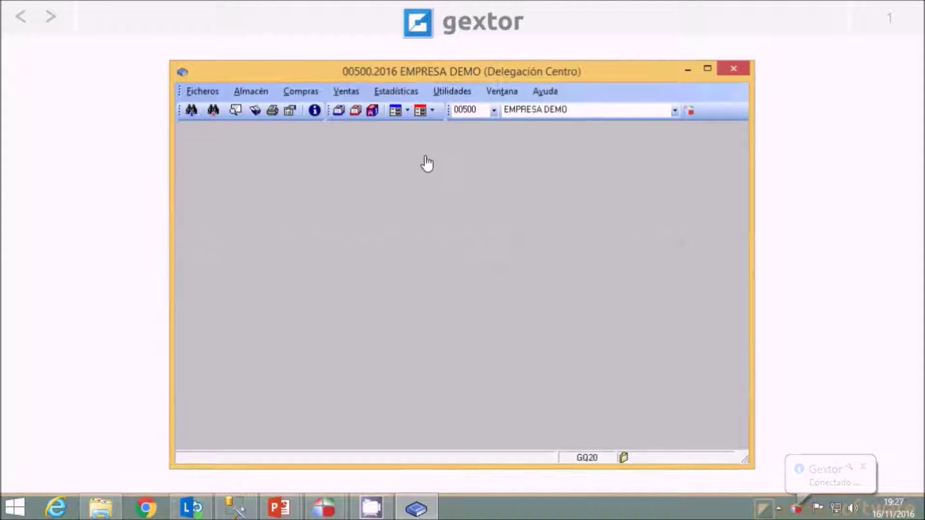
pyautogui.click(347, 91)
pyautogui.moveTo(379, 206)
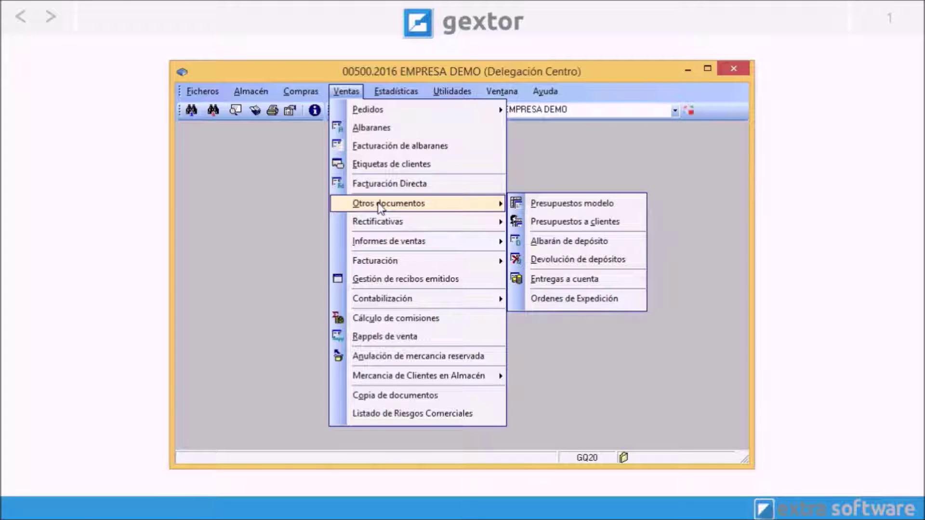
pyautogui.click(586, 221)
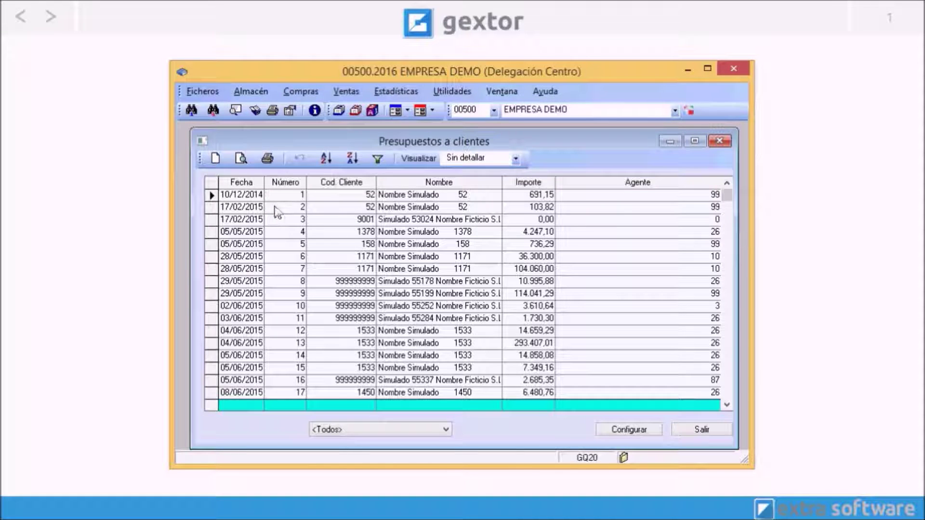
# Sort the customer quotes by date from newest to oldest, and filter them to the Pendiente Revisar situation
pyautogui.click(241, 183)
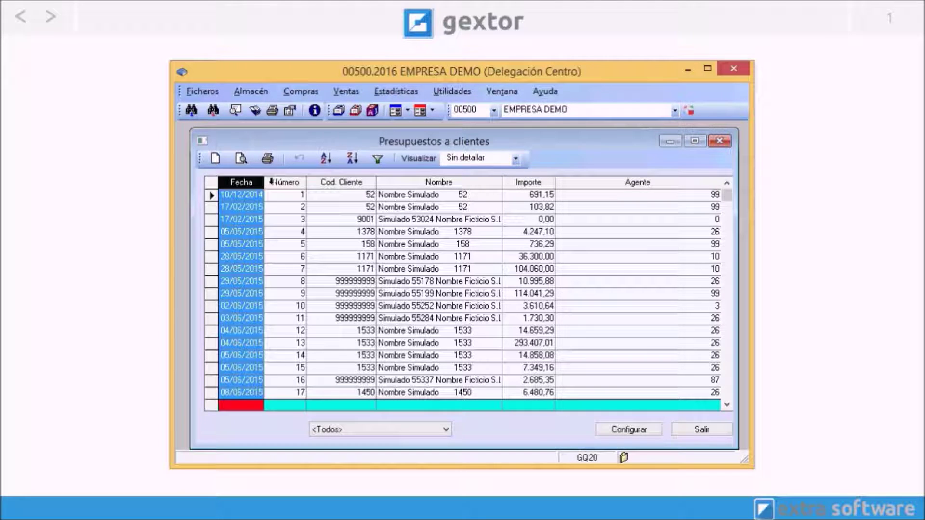
pyautogui.click(352, 159)
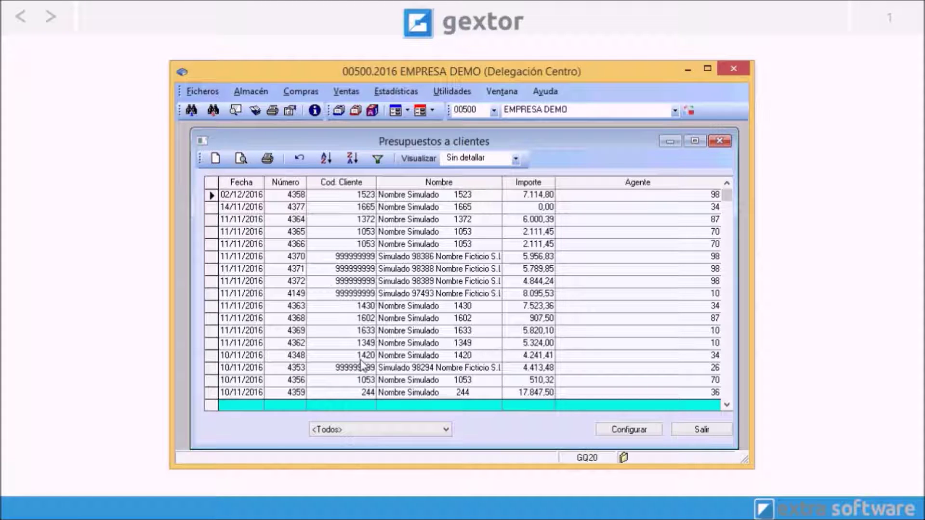
pyautogui.click(445, 430)
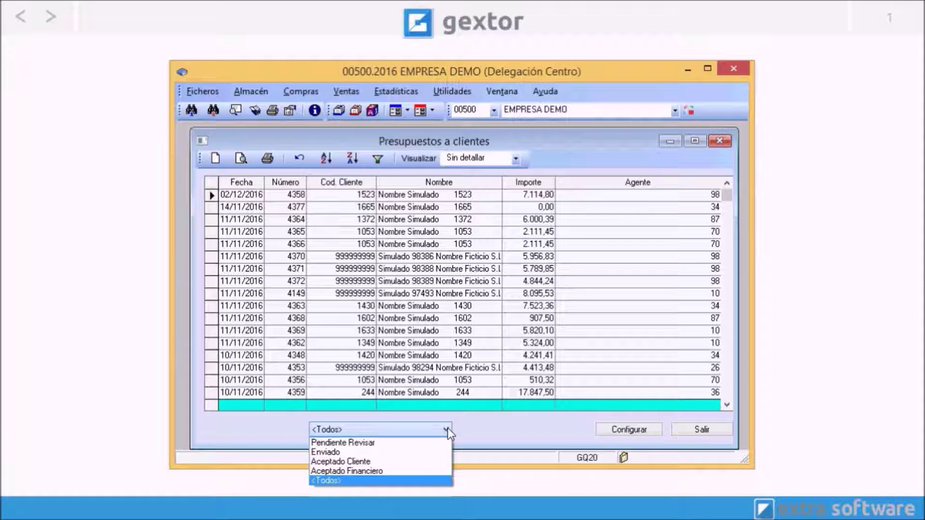
pyautogui.click(375, 448)
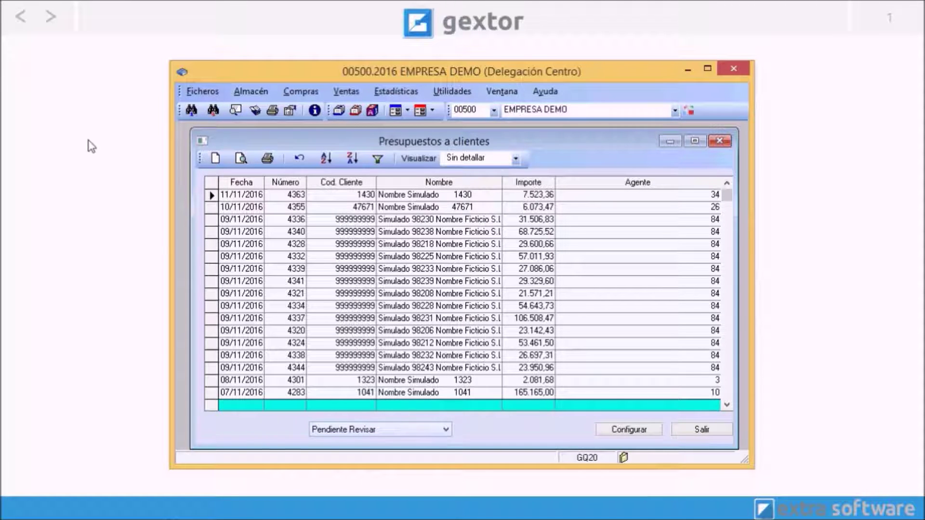
pyautogui.click(446, 430)
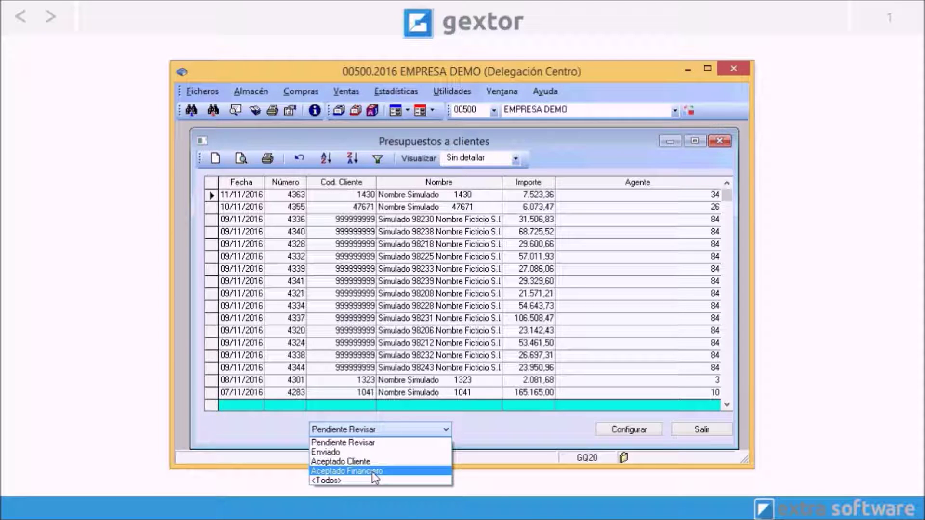
pyautogui.click(371, 443)
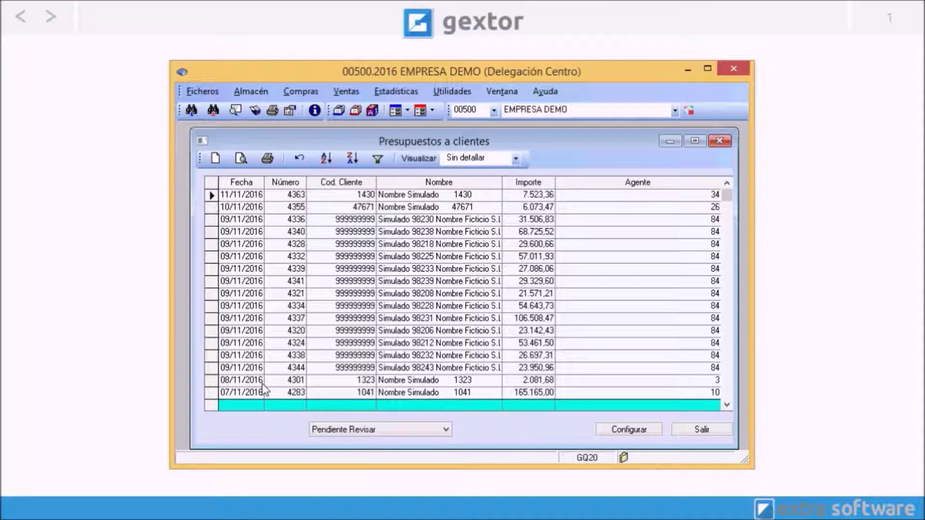
# Open the first customer quote dated 09/11/2016 with its detail lines, and maximise the program window
pyautogui.click(211, 195)
pyautogui.click(190, 191)
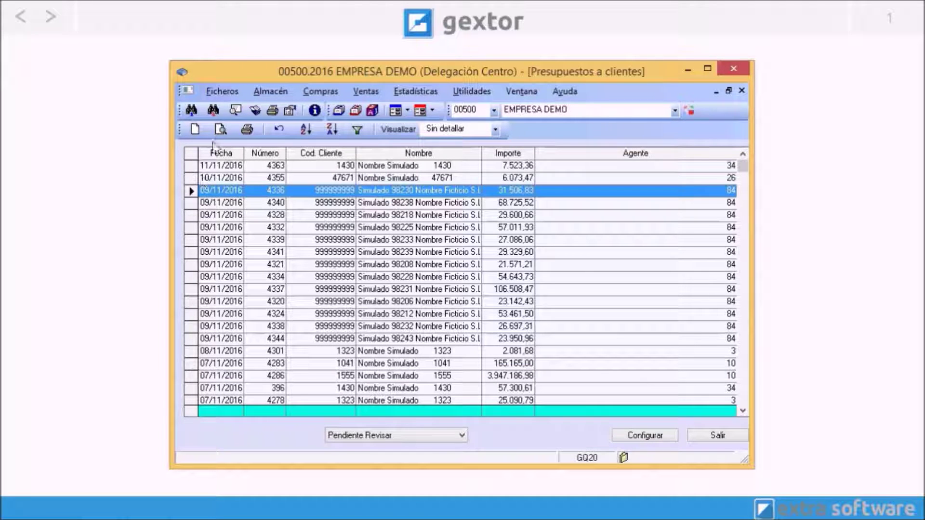
pyautogui.click(220, 130)
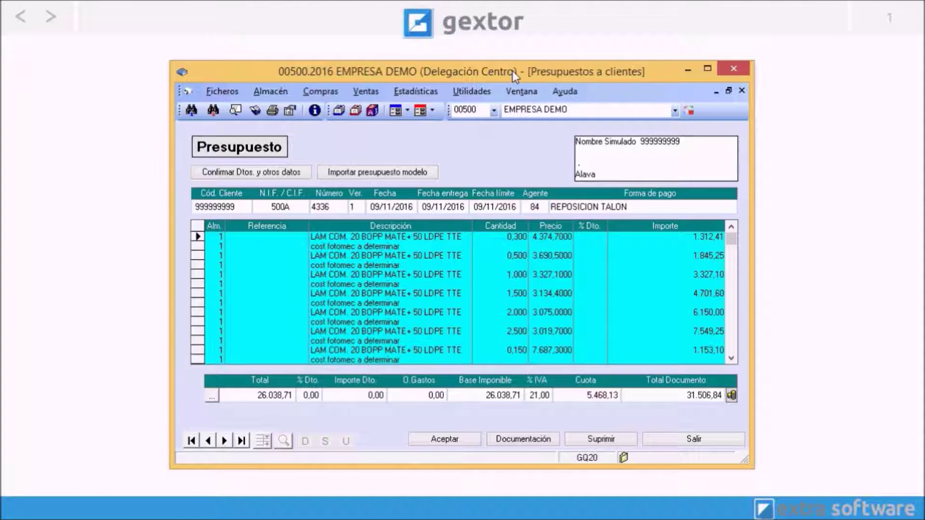
pyautogui.click(707, 68)
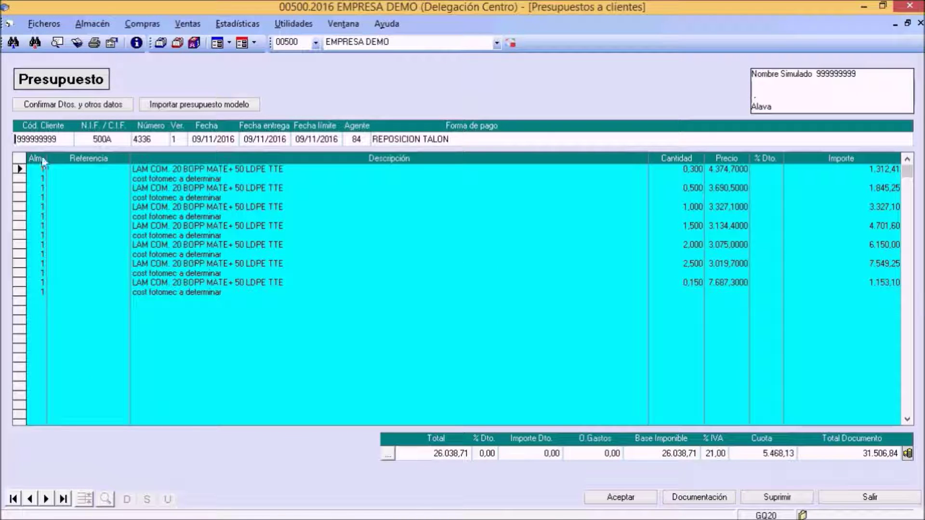
# Examine the quote's delivery, economic and miscellaneous data under the discounts and other data
pyautogui.click(66, 106)
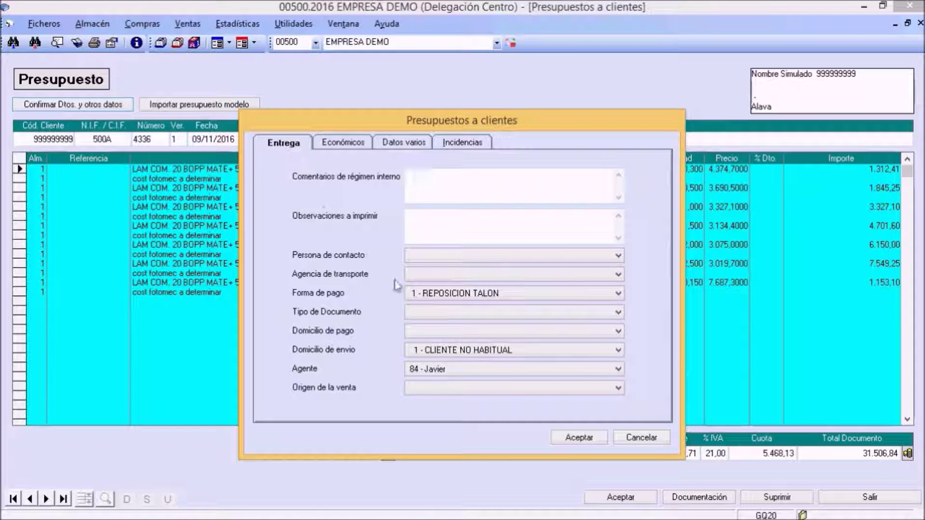
pyautogui.click(343, 144)
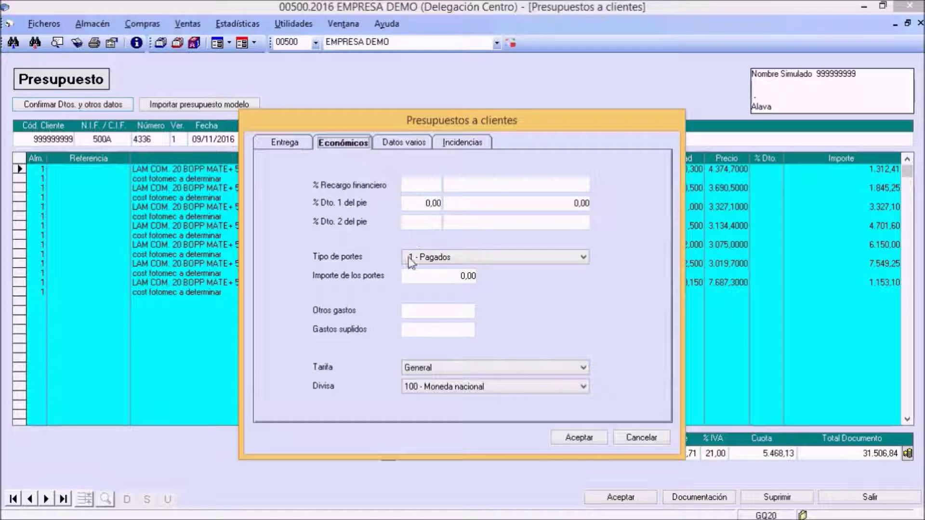
pyautogui.click(401, 144)
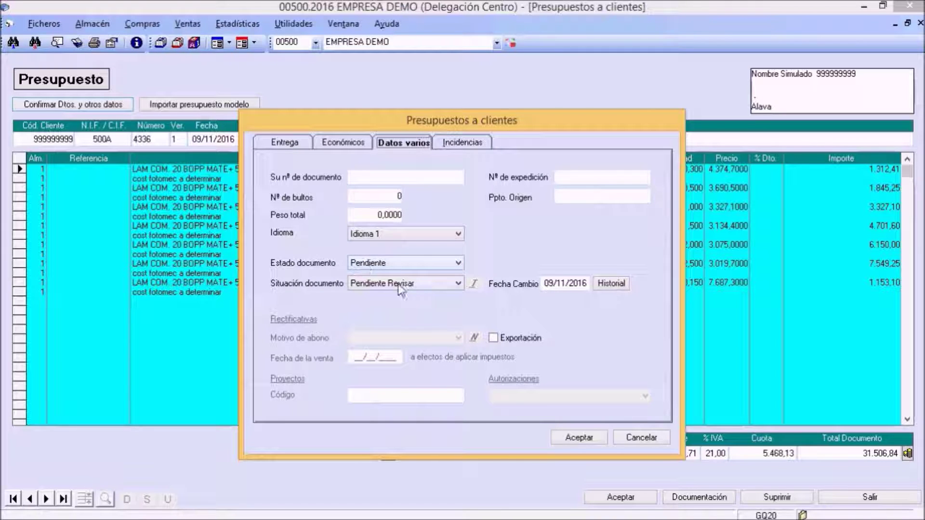
# Try the quote's document situation as Enviado and as Aceptado Financiero
pyautogui.click(458, 284)
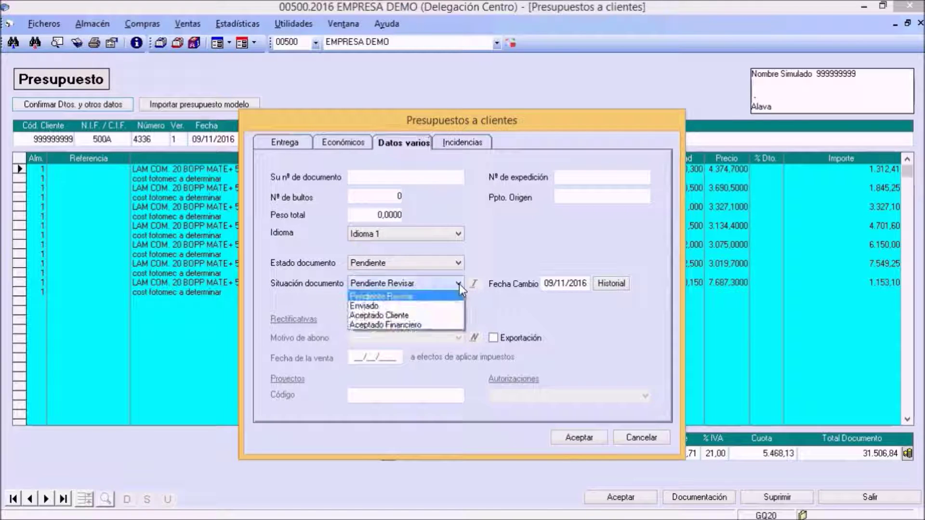
pyautogui.click(386, 308)
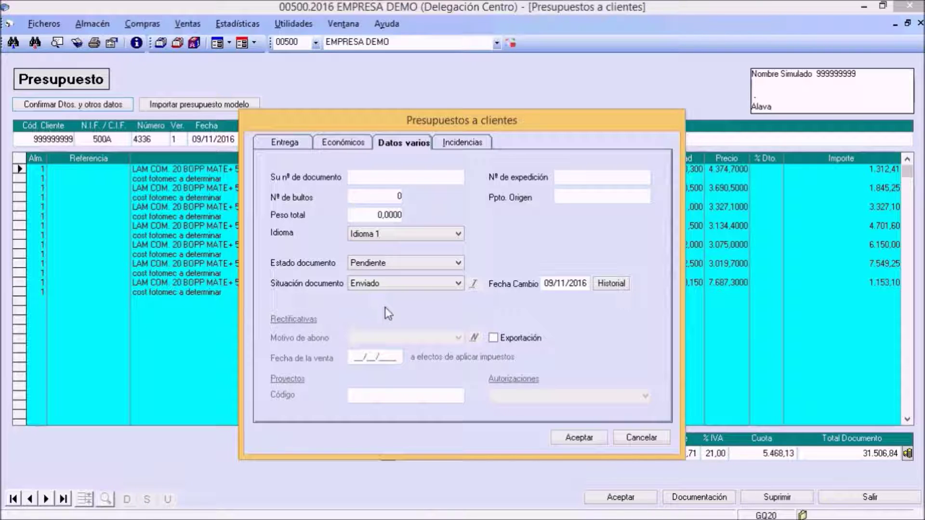
pyautogui.click(457, 284)
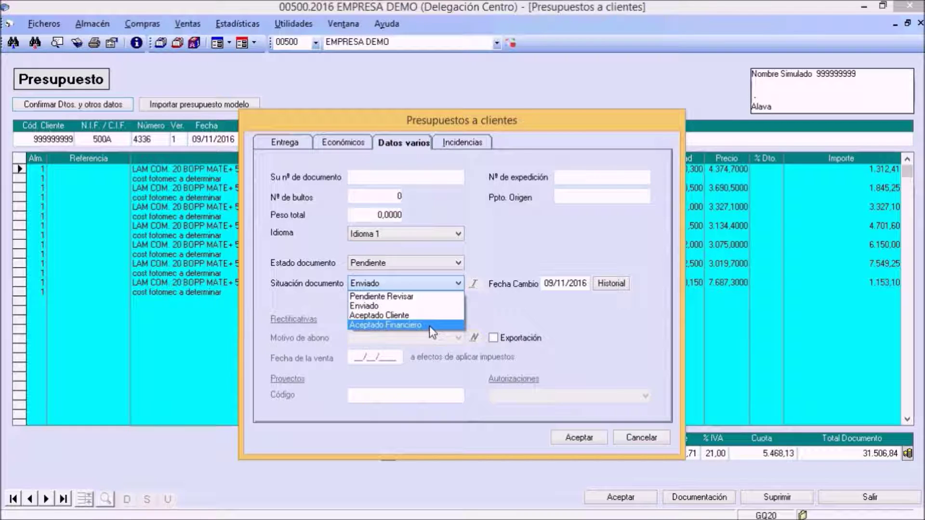
pyautogui.click(429, 326)
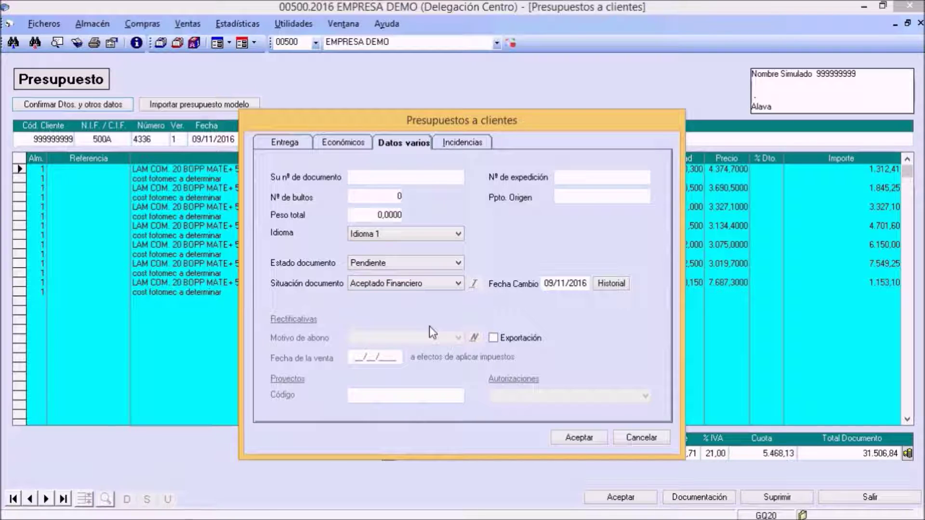
pyautogui.press('Tab')
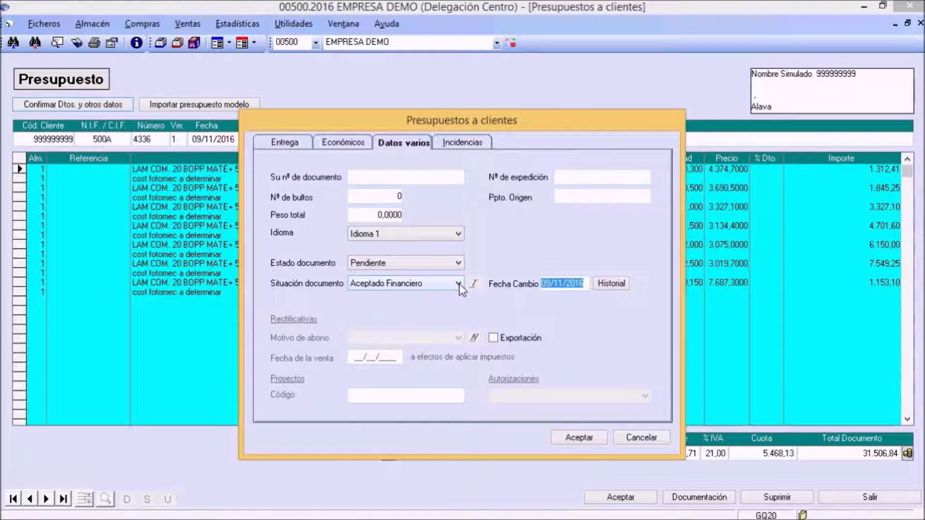
pyautogui.click(458, 284)
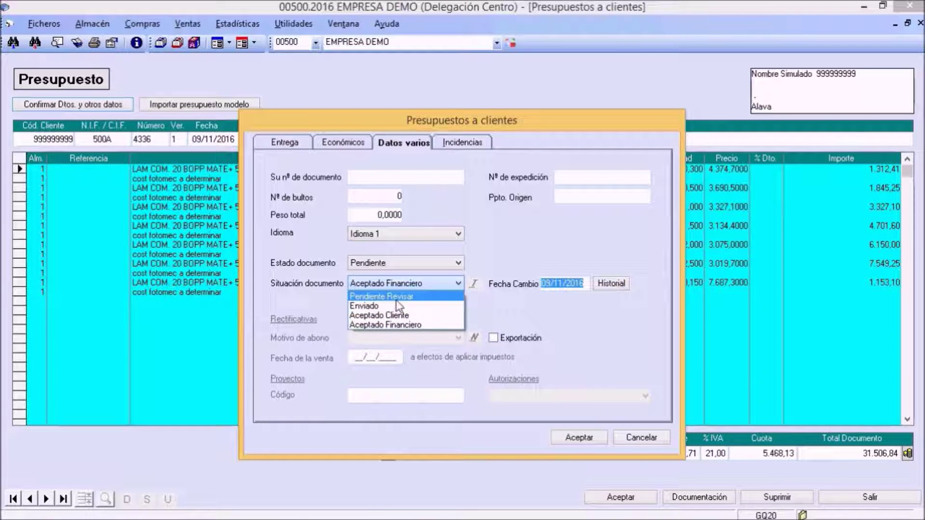
pyautogui.click(498, 309)
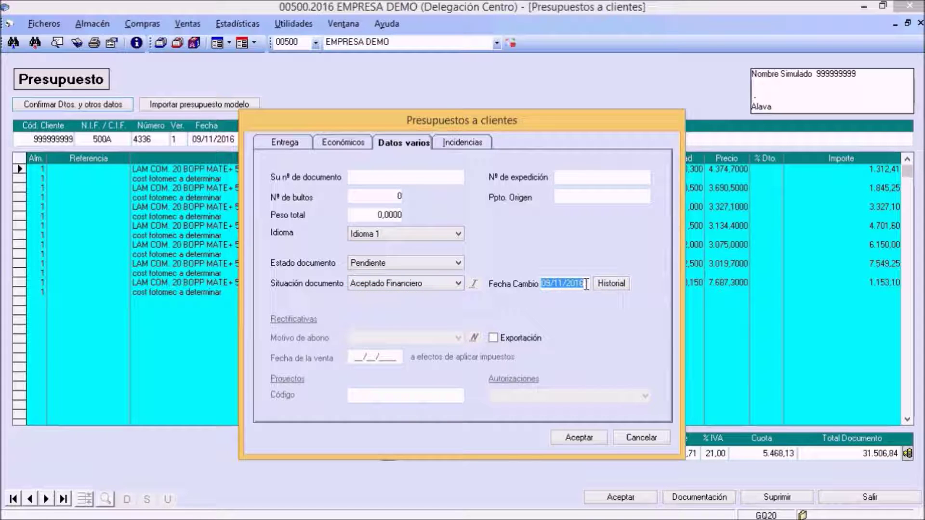
# View the quote's situation history, and cancel the changes to its discounts and other data
pyautogui.click(619, 285)
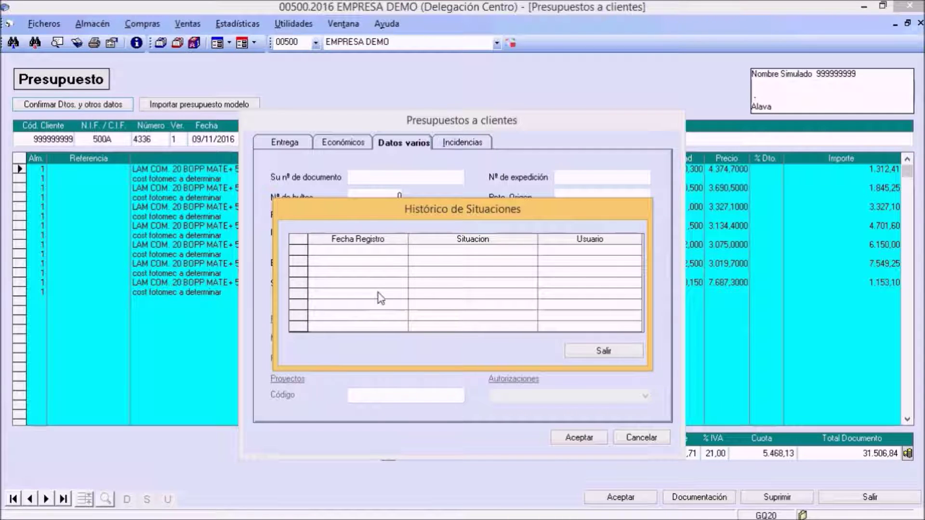
pyautogui.press('Escape')
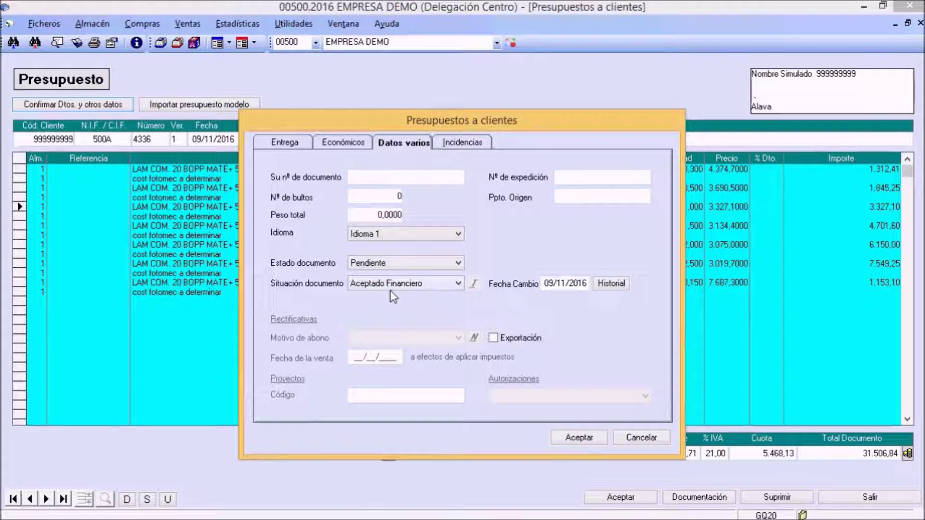
pyautogui.click(459, 282)
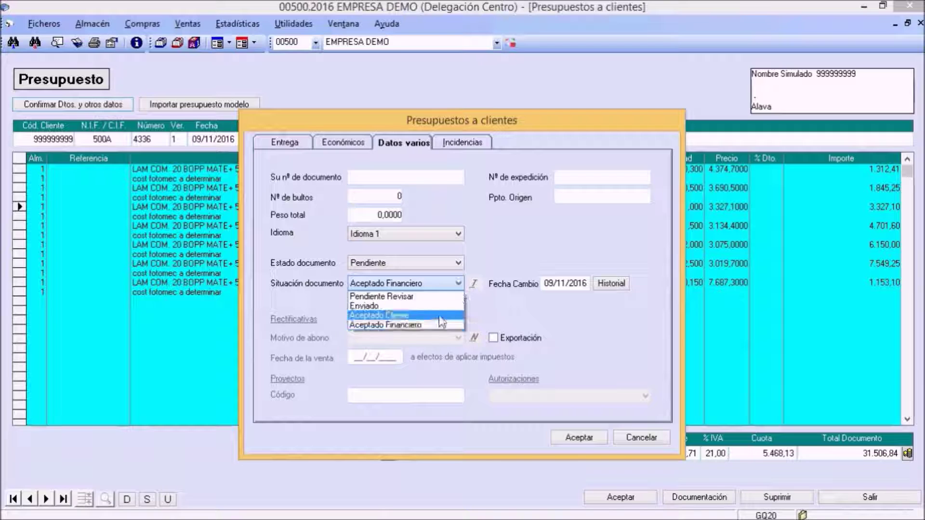
pyautogui.click(424, 323)
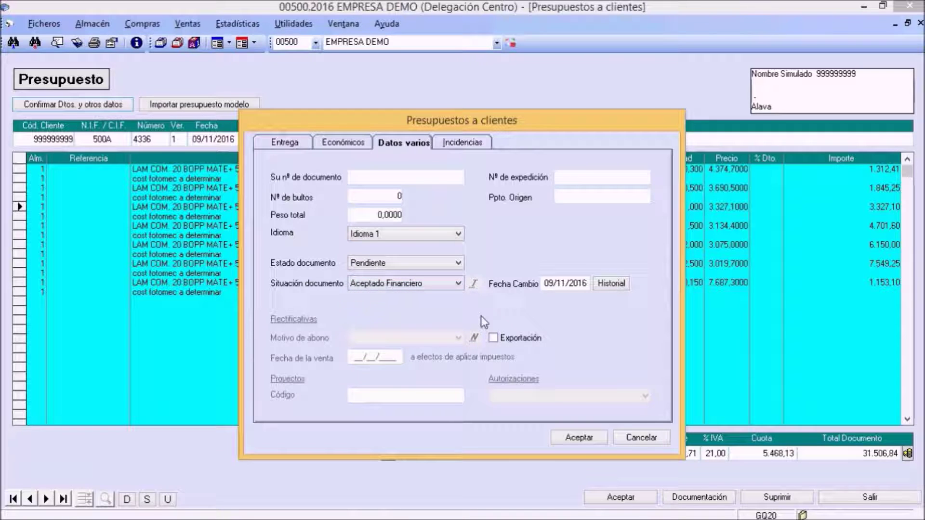
pyautogui.click(641, 436)
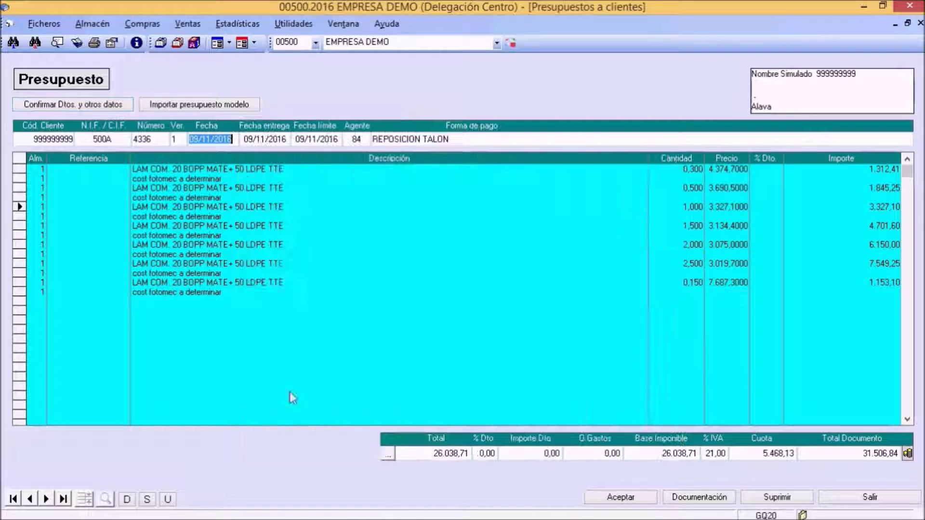
# Accept the open quote, and close the list of customer quotes
pyautogui.click(632, 496)
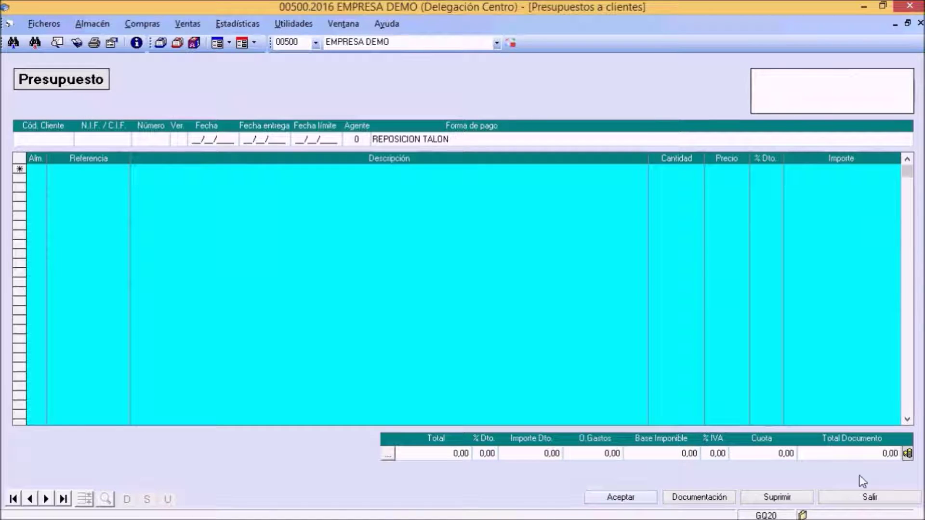
pyautogui.click(860, 498)
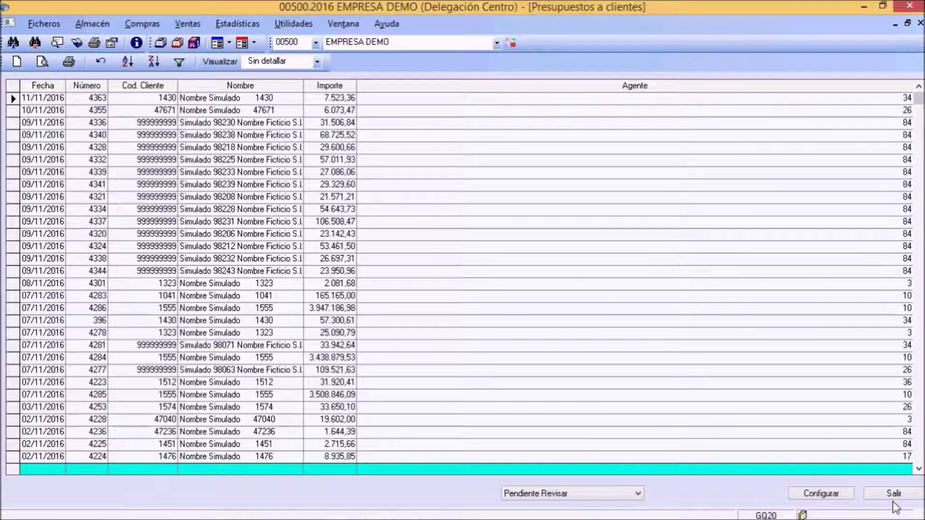
pyautogui.click(894, 496)
# Open the list of customer orders and start a new order
pyautogui.click(179, 27)
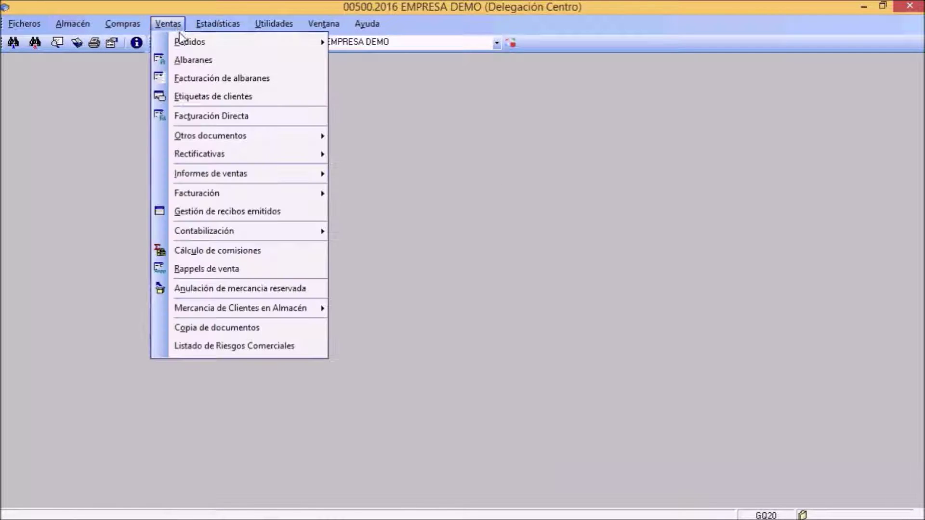
pyautogui.moveTo(182, 43)
pyautogui.click(386, 42)
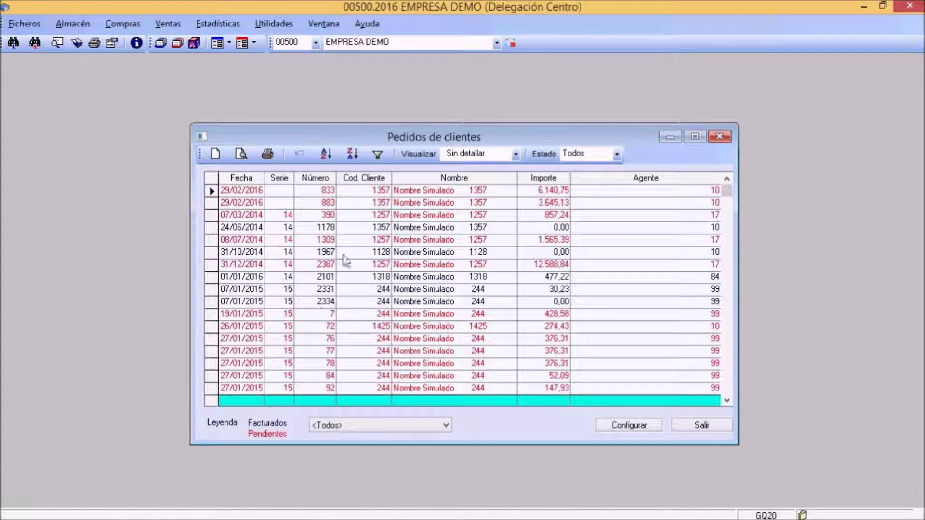
pyautogui.click(216, 155)
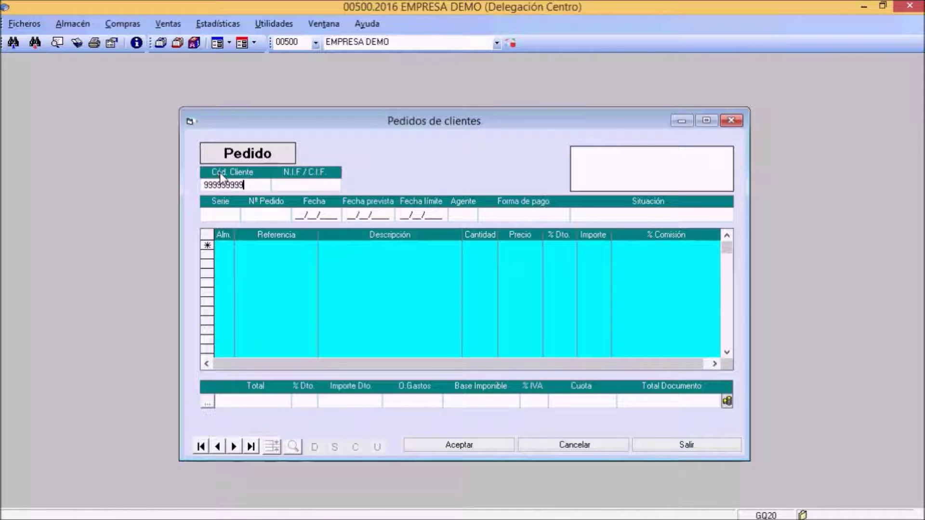
# Enter the customer's code in the new order, accept the proposed order number, and dismiss the discounts and other data
pyautogui.write('999999999')
pyautogui.press('Return')
pyautogui.click(269, 217)
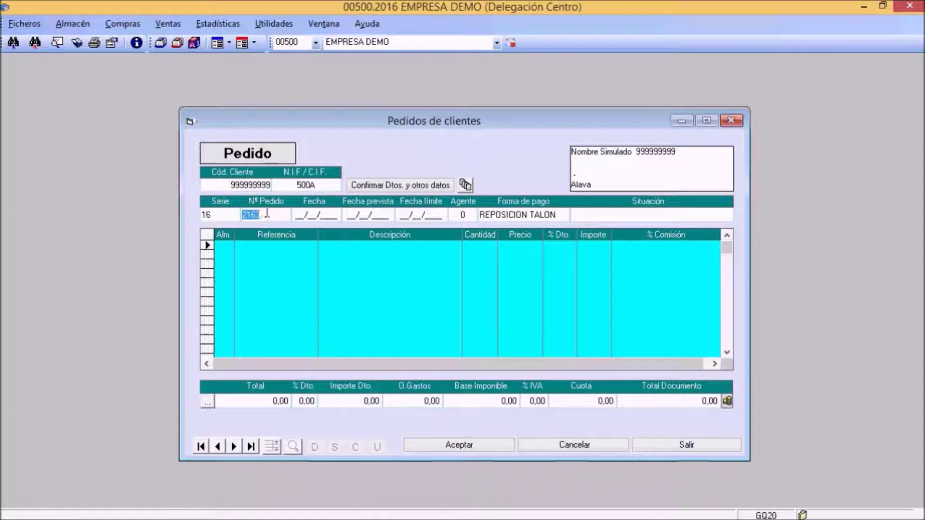
pyautogui.press('Return')
pyautogui.click(401, 187)
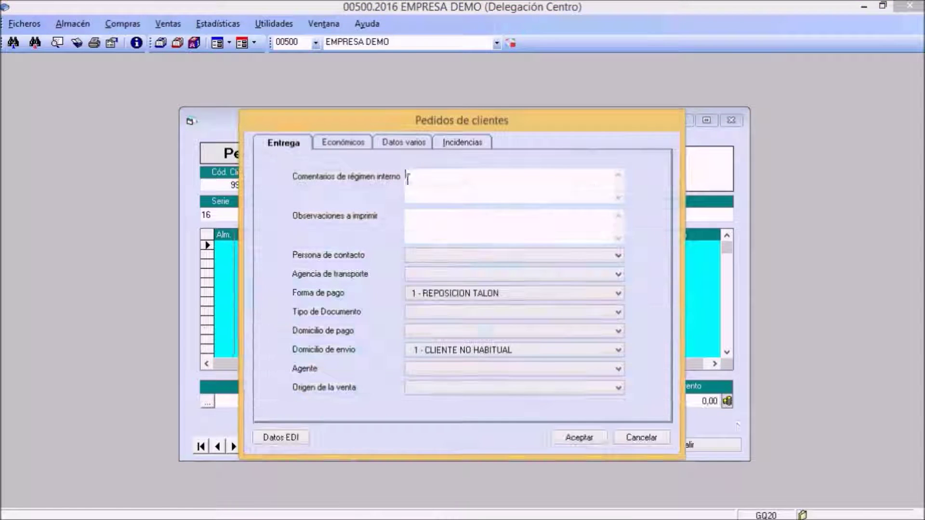
pyautogui.click(667, 439)
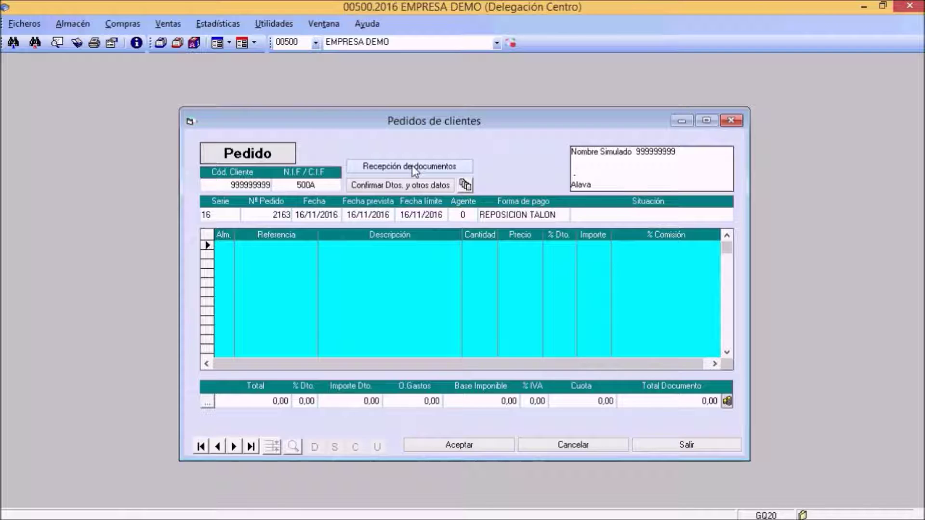
# Load version 2 of the customer's pending quote dated 29/05/2015 into the document reception, importing from Presupuestos
pyautogui.click(412, 165)
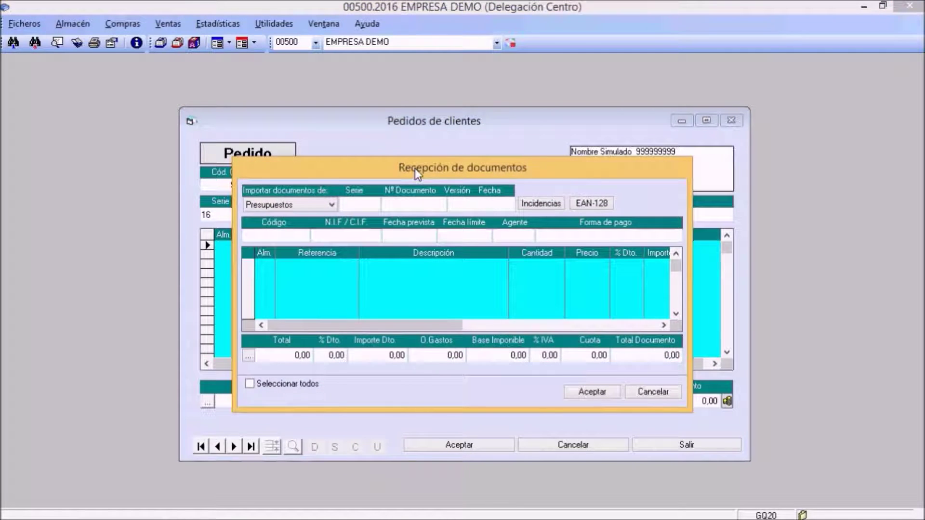
pyautogui.click(332, 206)
pyautogui.click(270, 227)
pyautogui.doubleClick(428, 205)
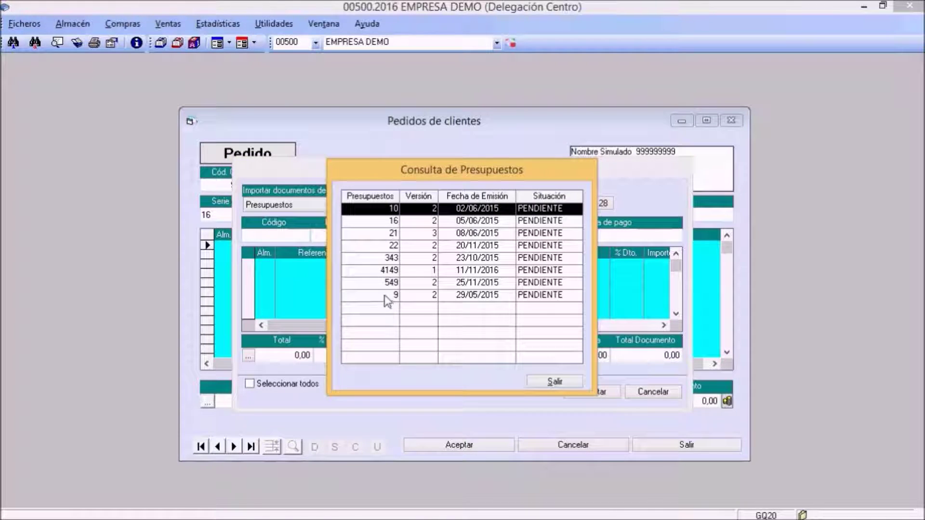
pyautogui.click(385, 295)
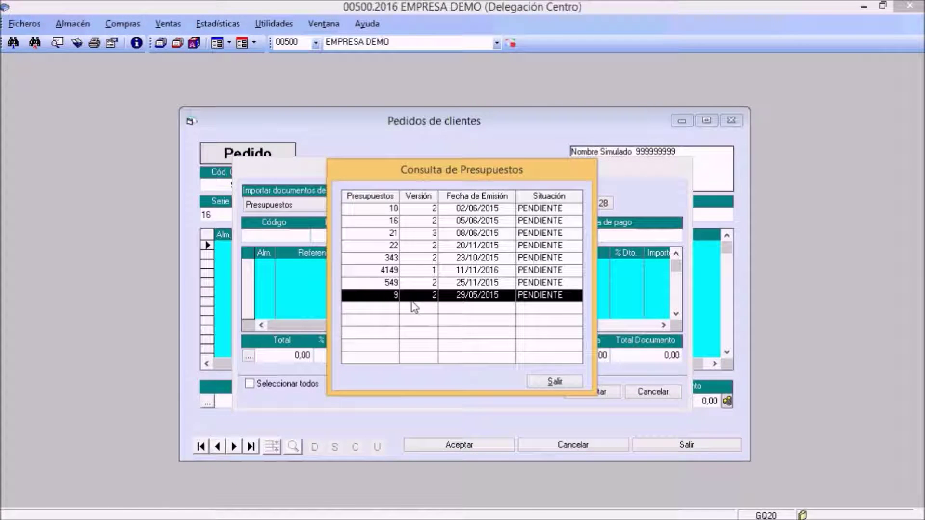
pyautogui.doubleClick(398, 296)
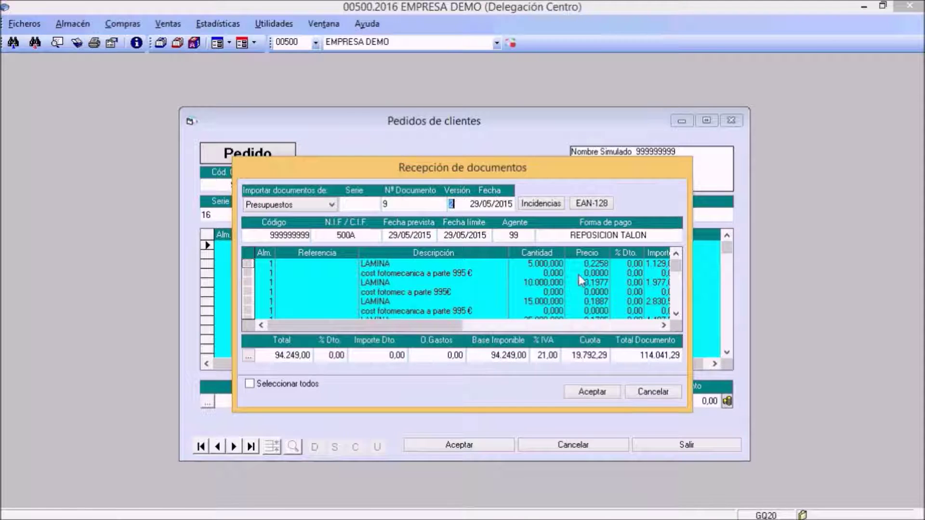
# Transfer only the LAMINA line with quantity 5.000,000 to the order, keeping the default treatment of the differing data
pyautogui.click(248, 264)
pyautogui.click(293, 276)
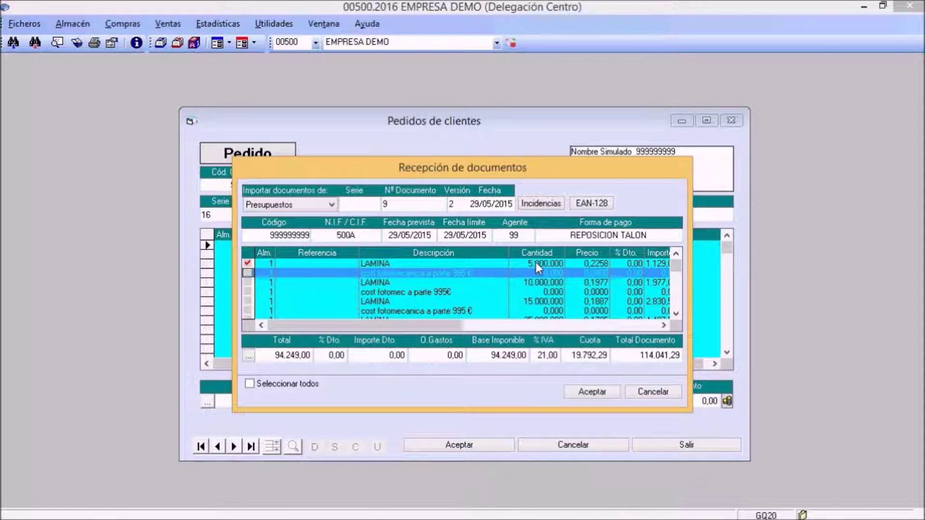
pyautogui.click(590, 392)
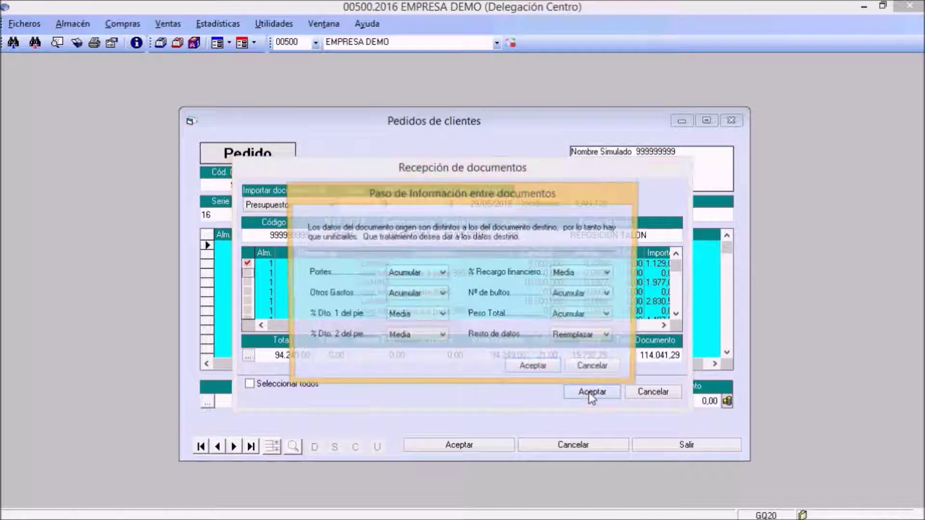
pyautogui.click(535, 369)
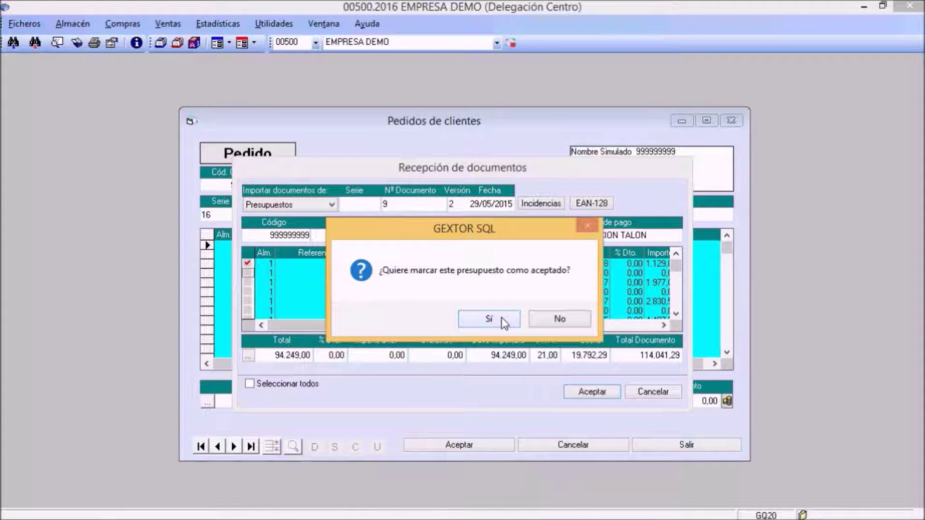
# Mark the quote as accepted and its remaining versions as not accepted, and close the document reception
pyautogui.click(503, 321)
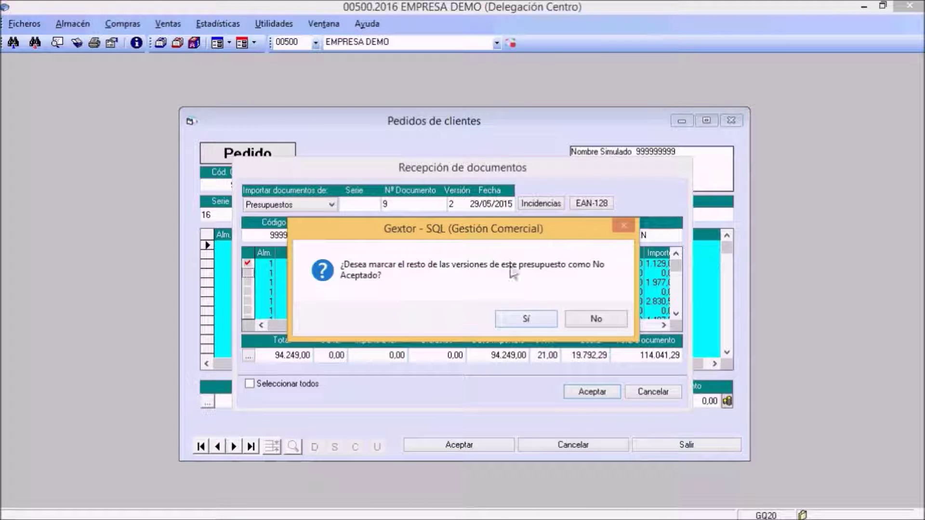
pyautogui.click(524, 326)
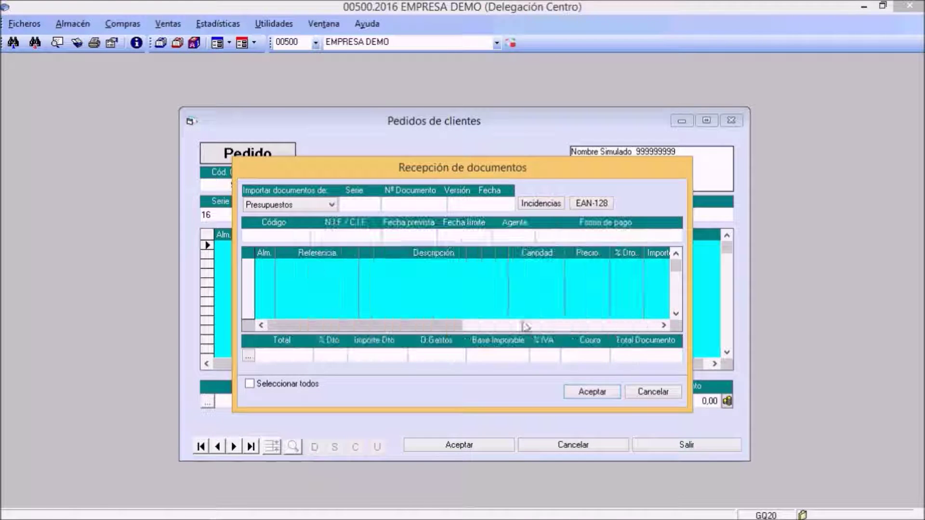
pyautogui.click(648, 391)
# View the available document situations in the order's miscellaneous data
pyautogui.click(336, 256)
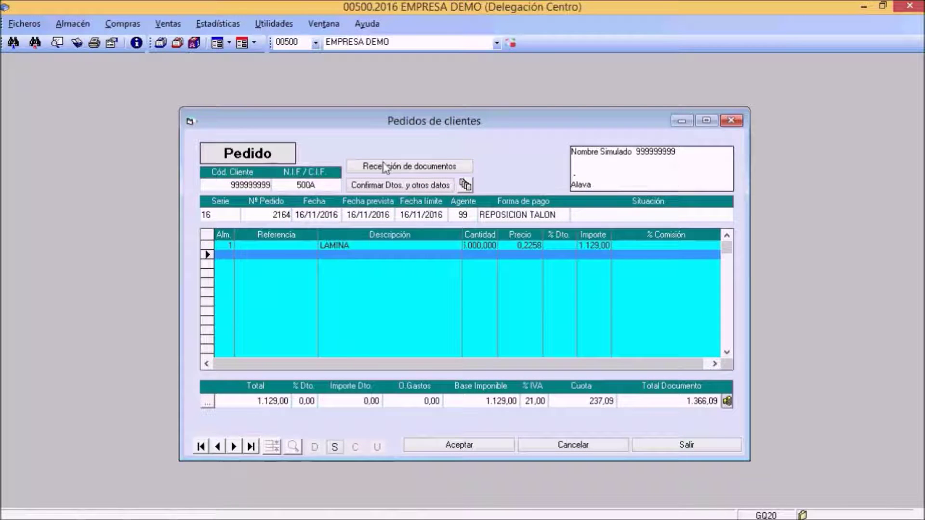
pyautogui.click(390, 185)
pyautogui.click(401, 144)
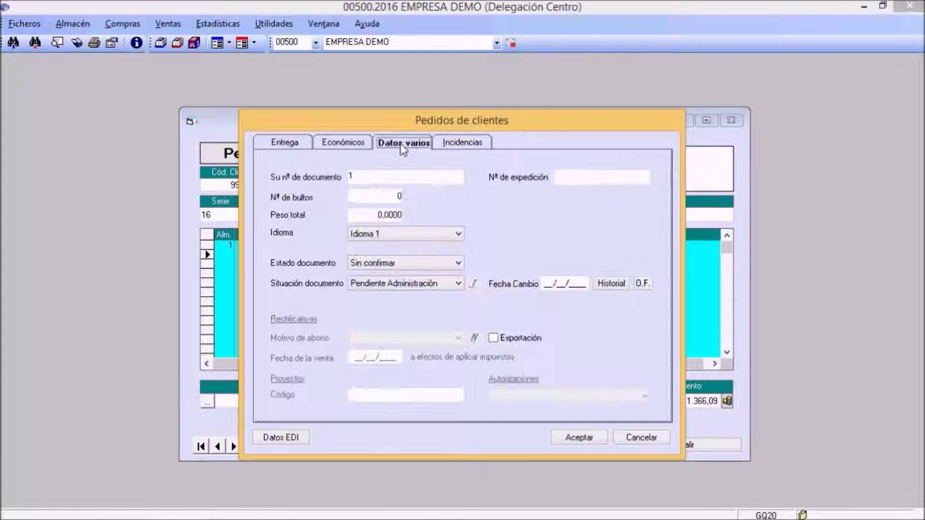
pyautogui.click(388, 283)
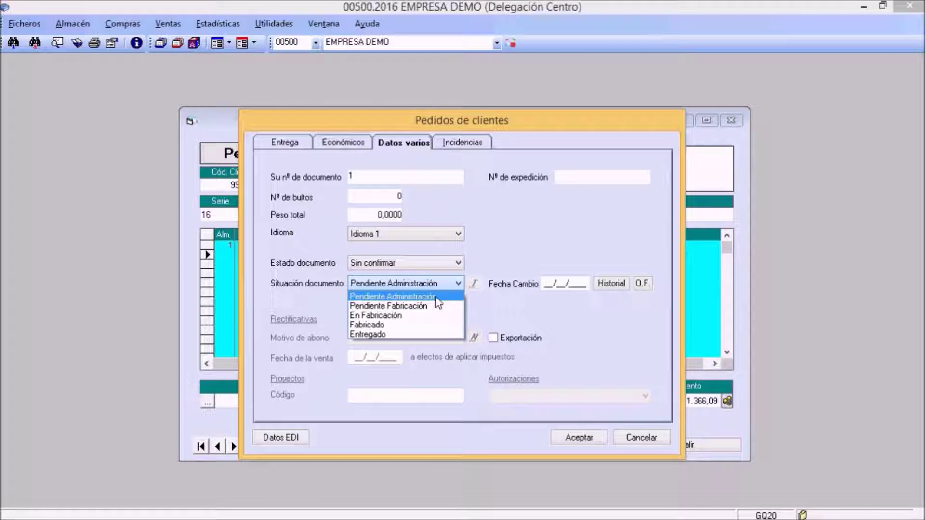